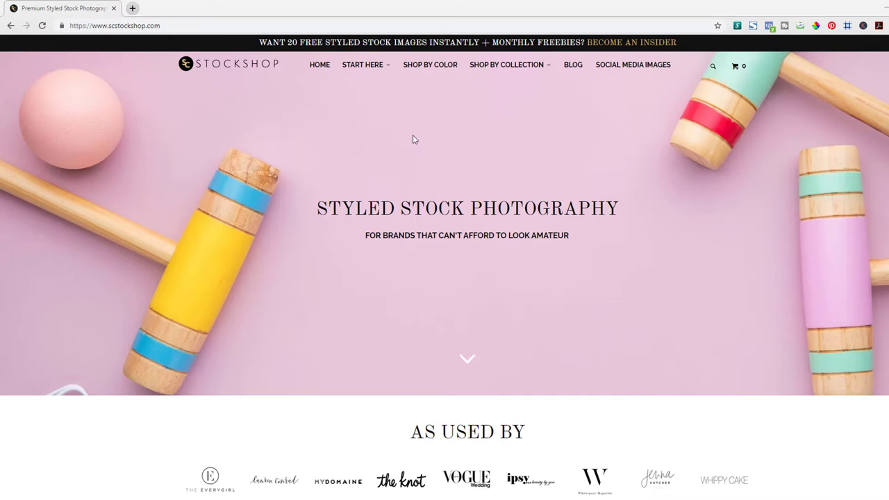
# Open the Teal colour collection and scroll through to Confetti Collection #09 at $19.00
pyautogui.click(422, 70)
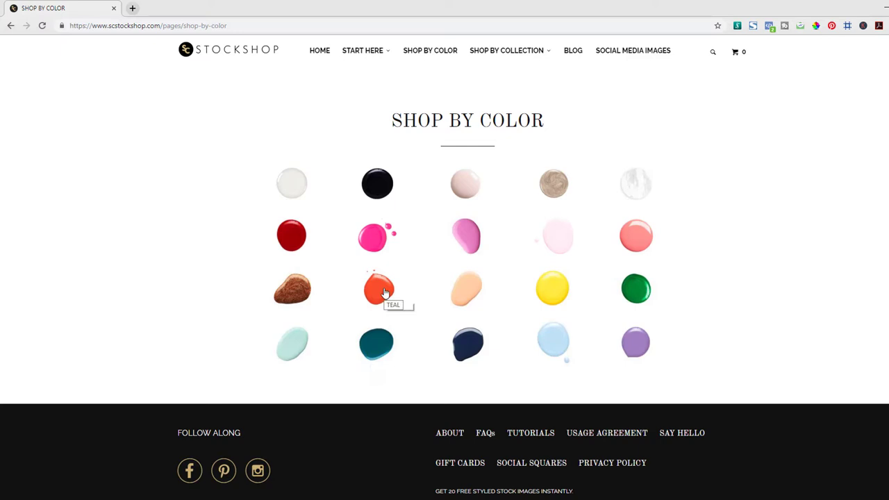
pyautogui.click(374, 347)
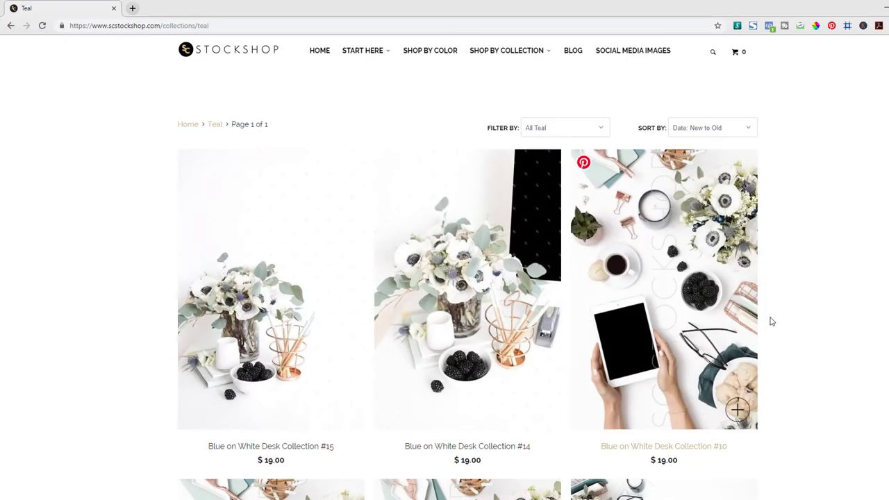
pyautogui.scroll(-3, 828, 255)
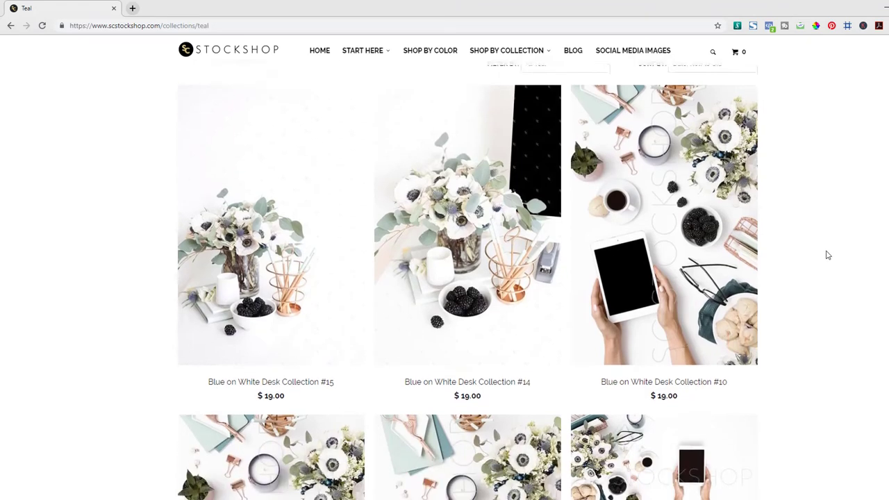
pyautogui.scroll(-2, 826, 251)
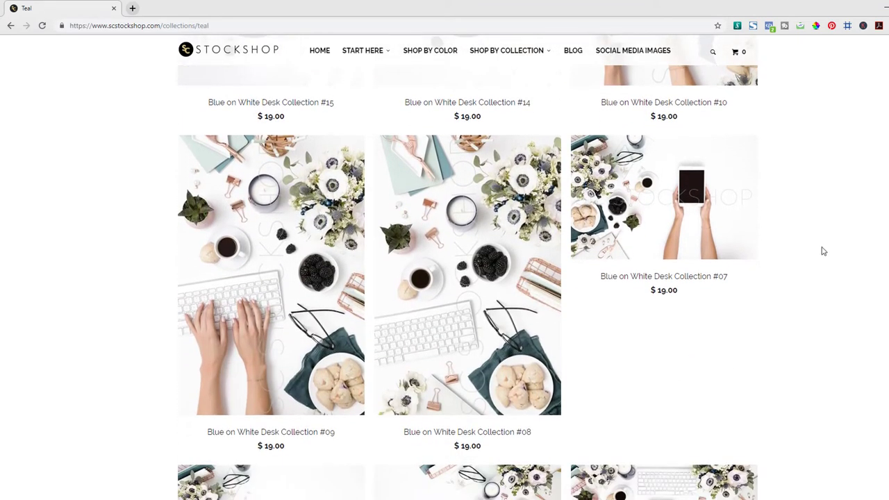
pyautogui.scroll(-2, 822, 253)
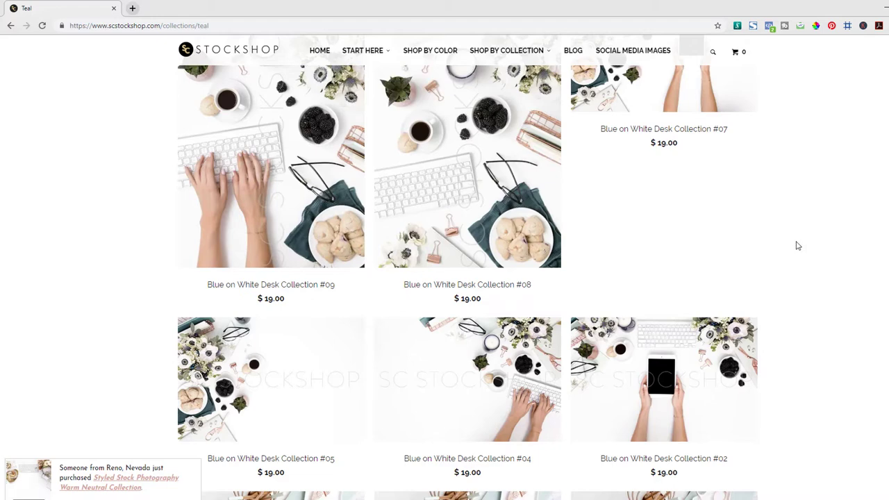
pyautogui.scroll(-3, 805, 244)
pyautogui.scroll(-2, 808, 241)
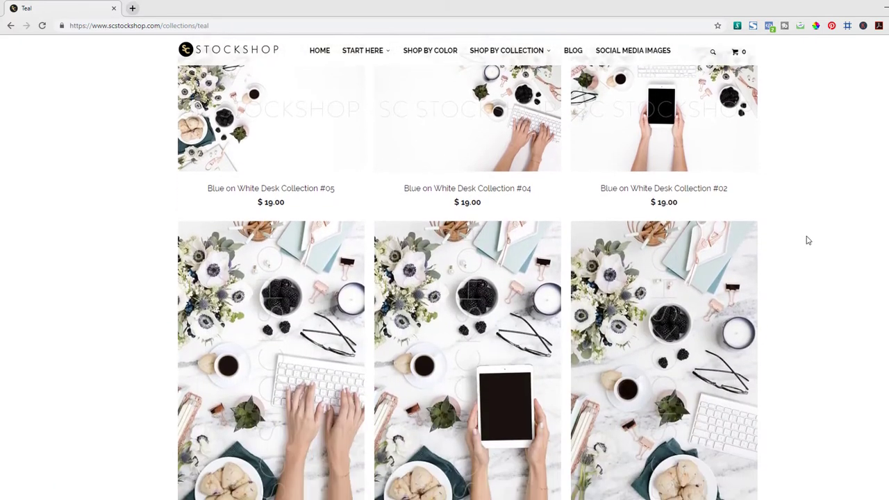
pyautogui.scroll(-3, 807, 240)
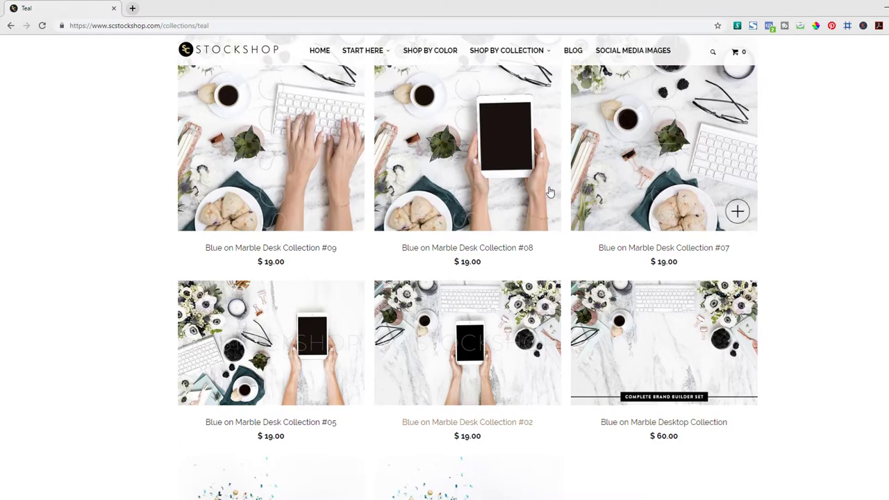
pyautogui.scroll(-2, 514, 248)
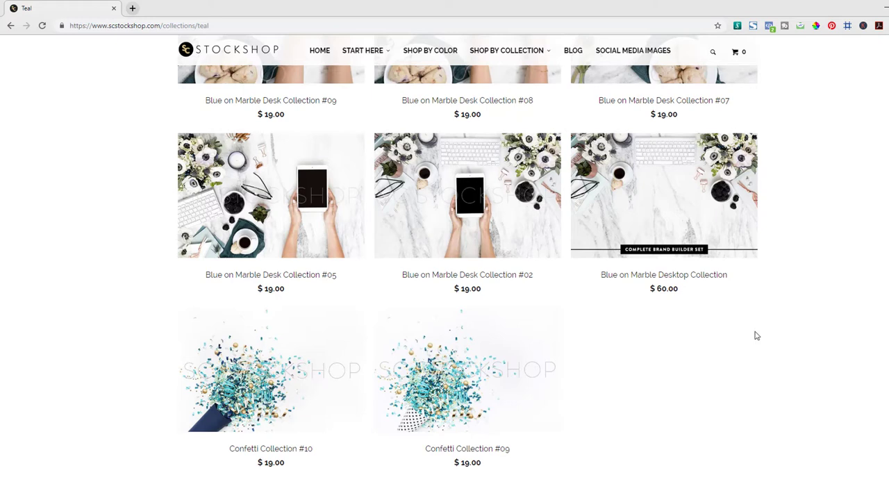
# Scroll down through the Styled Mug Images grid past Warm Neutral Desk Collection #30
pyautogui.moveTo(522, 57)
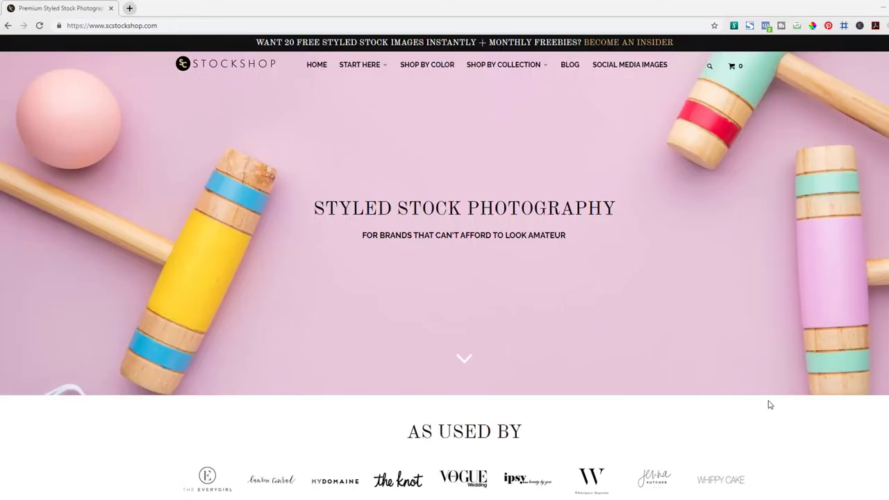
pyautogui.scroll(-1, 657, 329)
pyautogui.scroll(-5, 825, 112)
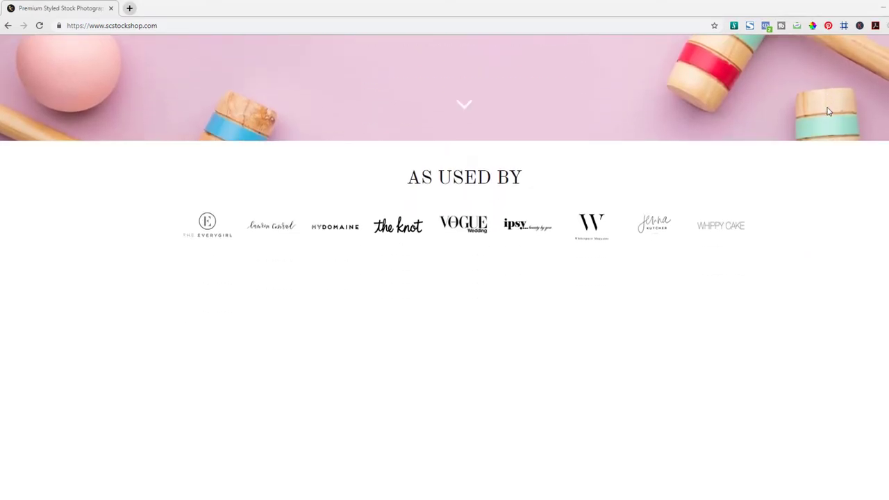
pyautogui.scroll(-5, 825, 111)
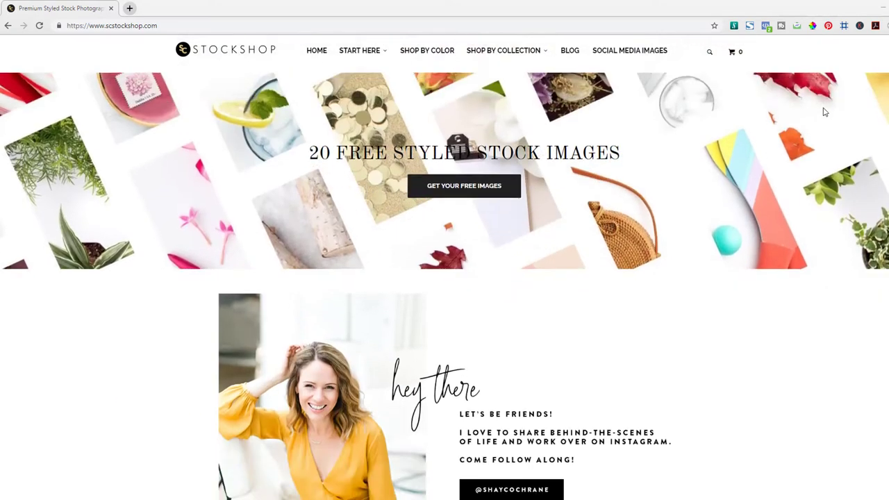
pyautogui.scroll(-10, 824, 112)
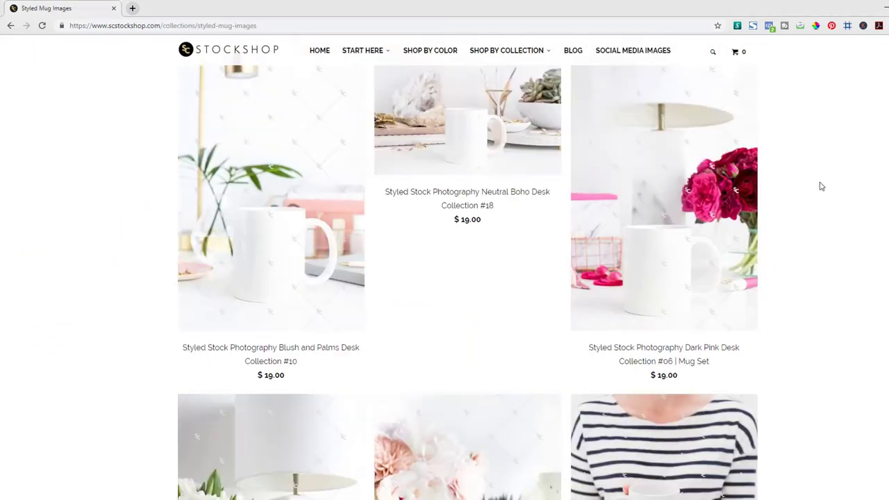
pyautogui.scroll(-5, 821, 186)
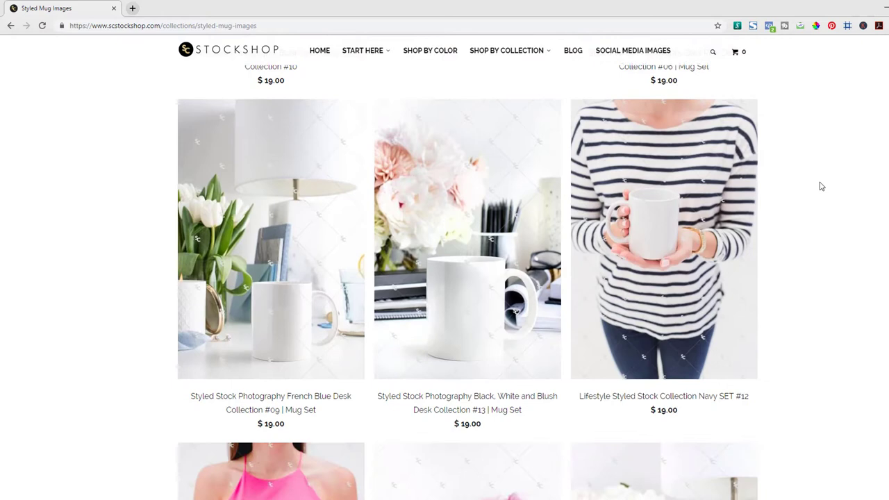
pyautogui.scroll(-4, 593, 187)
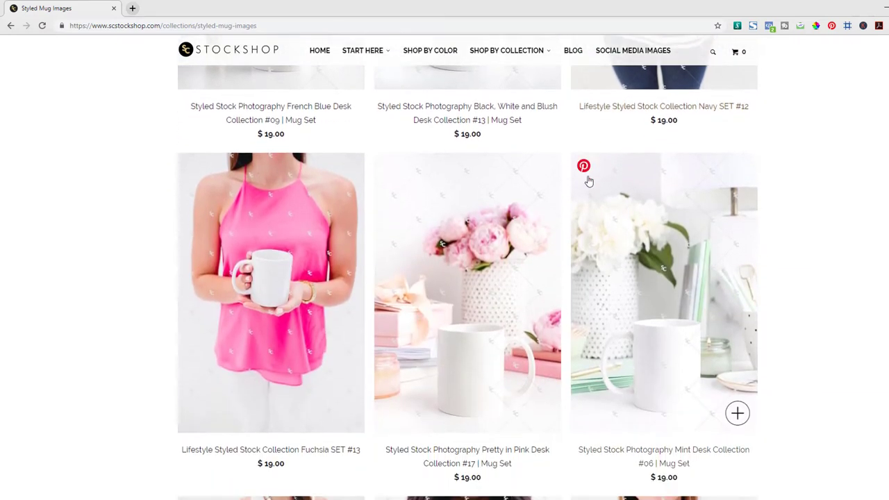
pyautogui.scroll(-2, 758, 179)
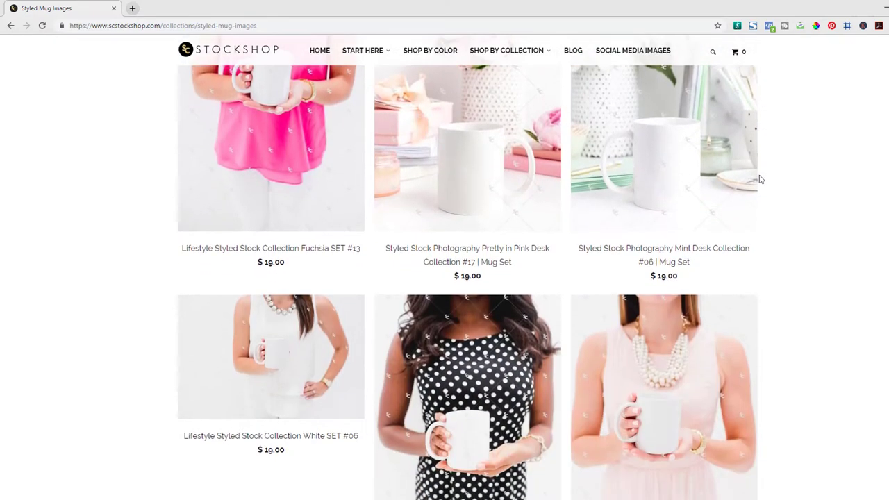
pyautogui.scroll(-5, 760, 179)
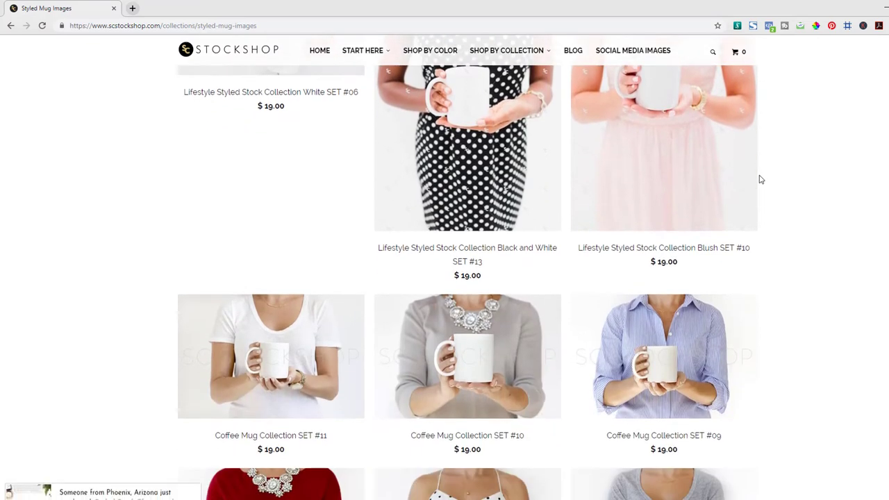
pyautogui.scroll(-2, 759, 180)
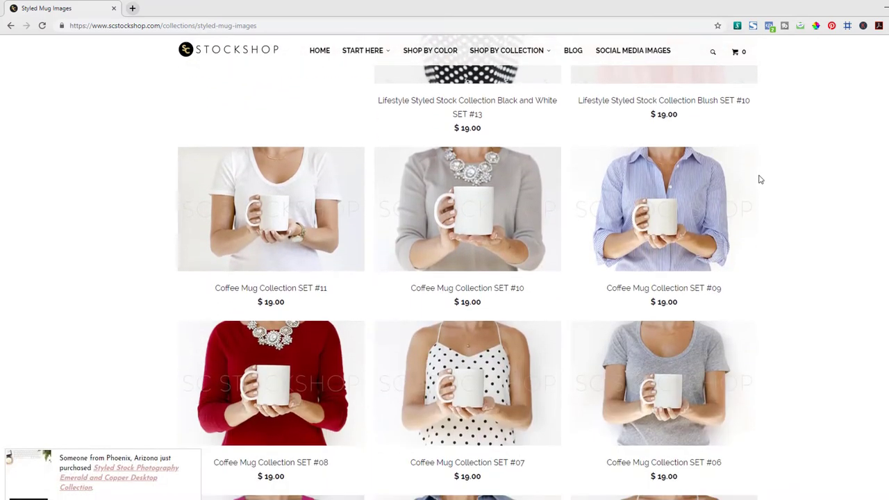
pyautogui.scroll(-2, 759, 179)
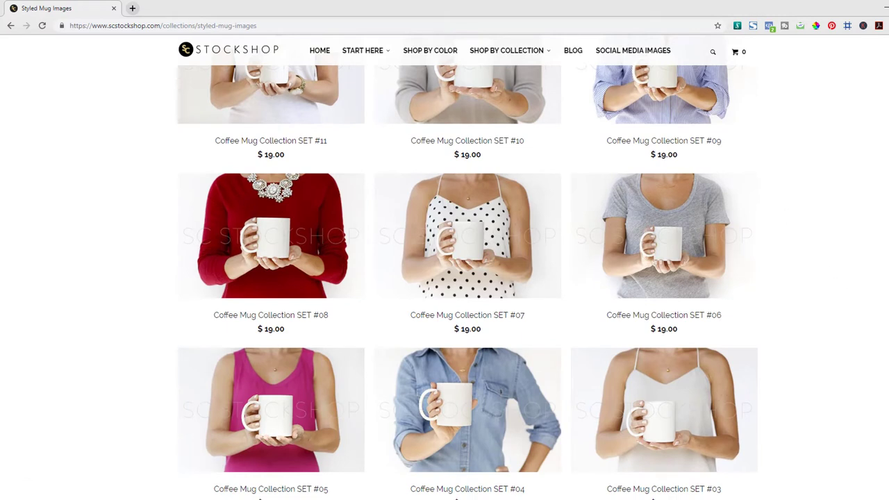
# Scroll back up through the mug collection toward the top of the page
pyautogui.scroll(1, 466, 278)
pyautogui.scroll(1, 466, 278)
pyautogui.scroll(-2, 466, 277)
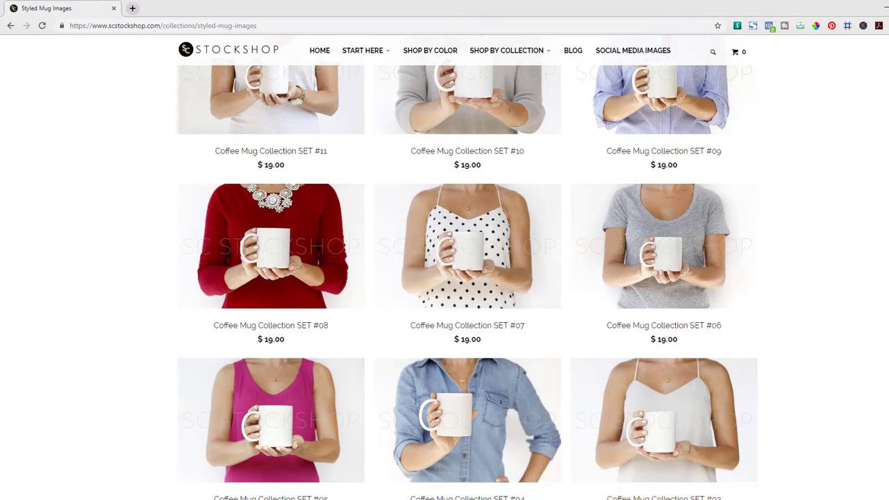
pyautogui.scroll(6, 467, 278)
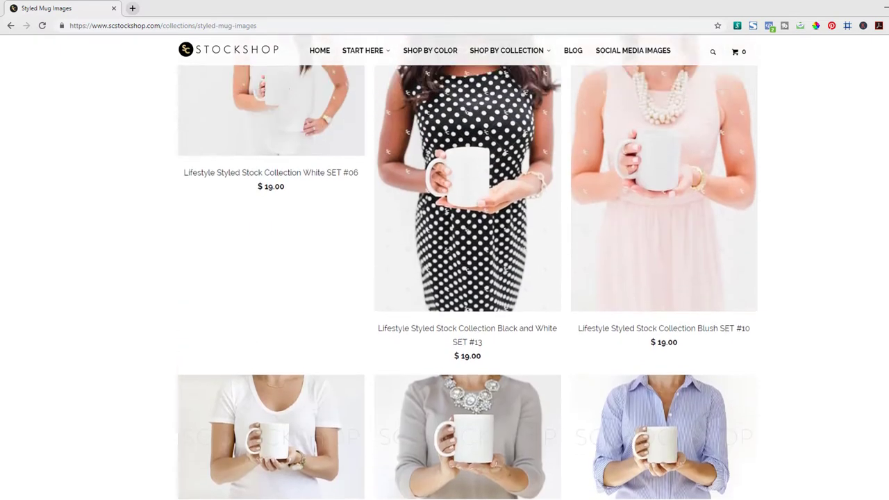
pyautogui.scroll(5, 467, 277)
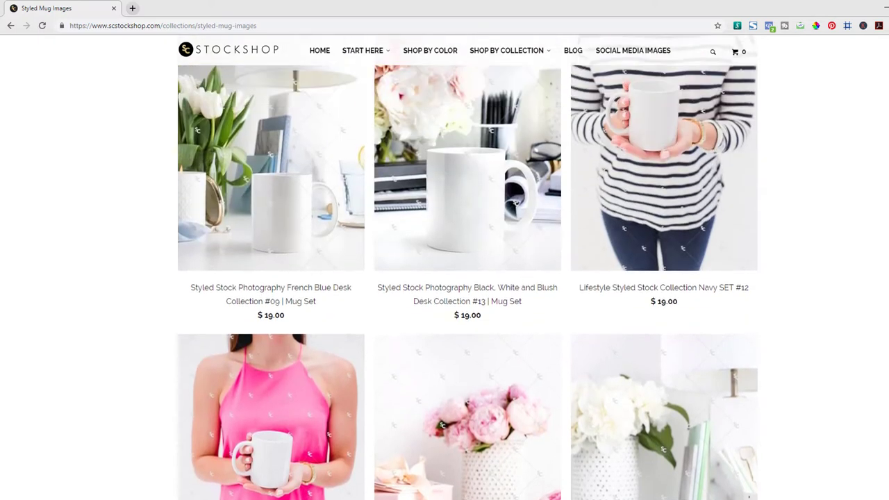
pyautogui.scroll(5, 467, 277)
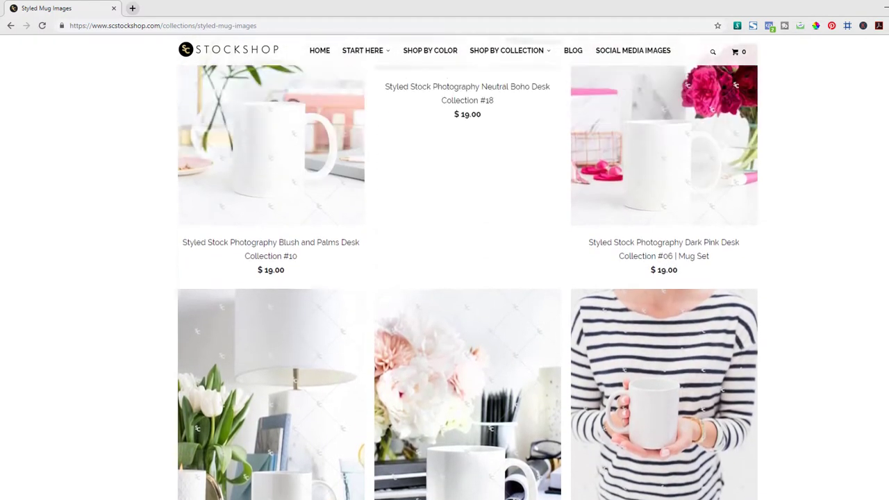
pyautogui.scroll(5, 467, 277)
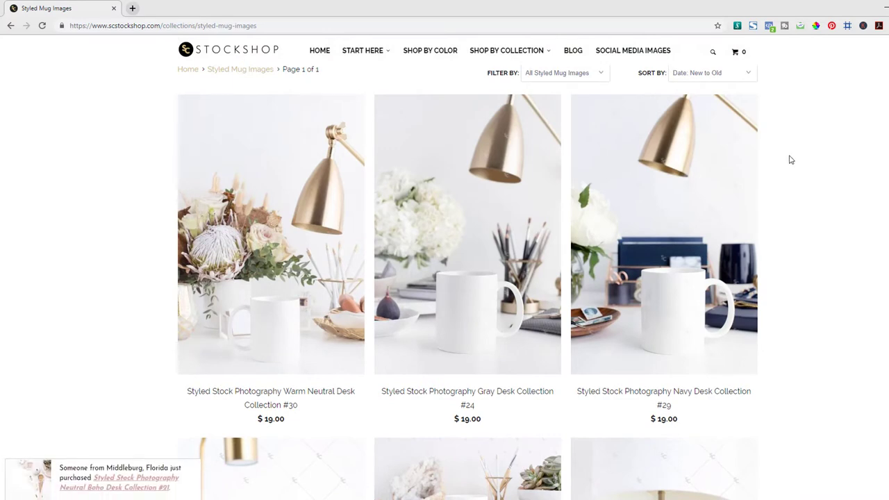
# View Navy Desk Collection #29's lamp-and-mug photo and add it to the cart at $19.00
pyautogui.click(655, 222)
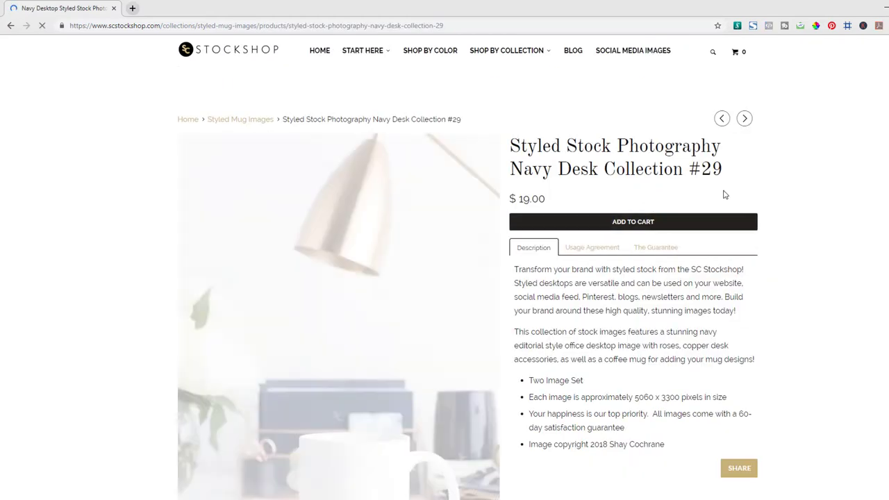
pyautogui.scroll(-3, 485, 290)
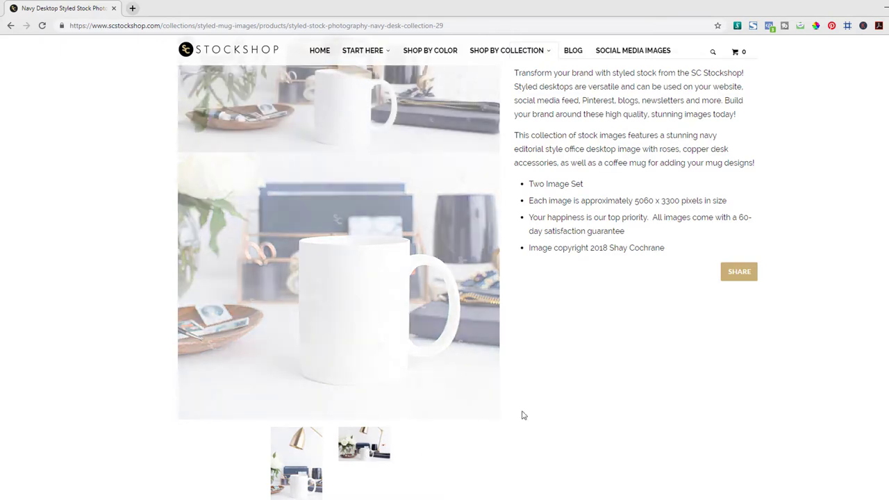
pyautogui.scroll(3, 429, 278)
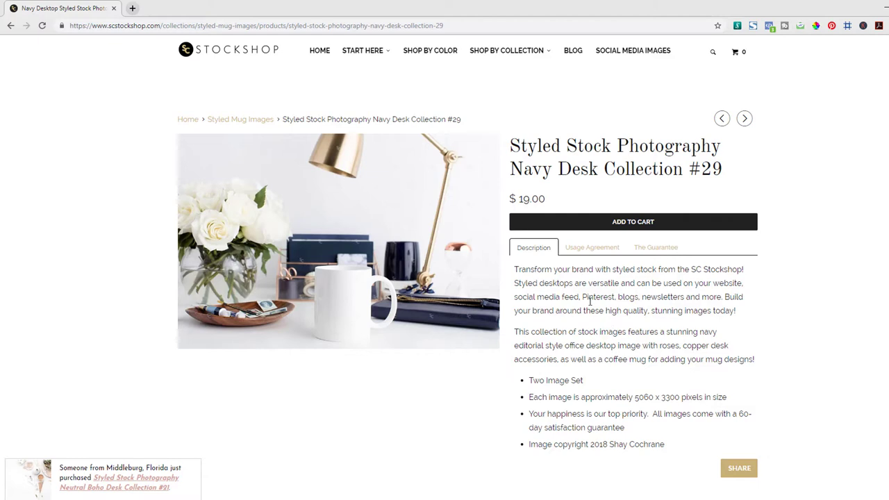
pyautogui.scroll(-3, 590, 301)
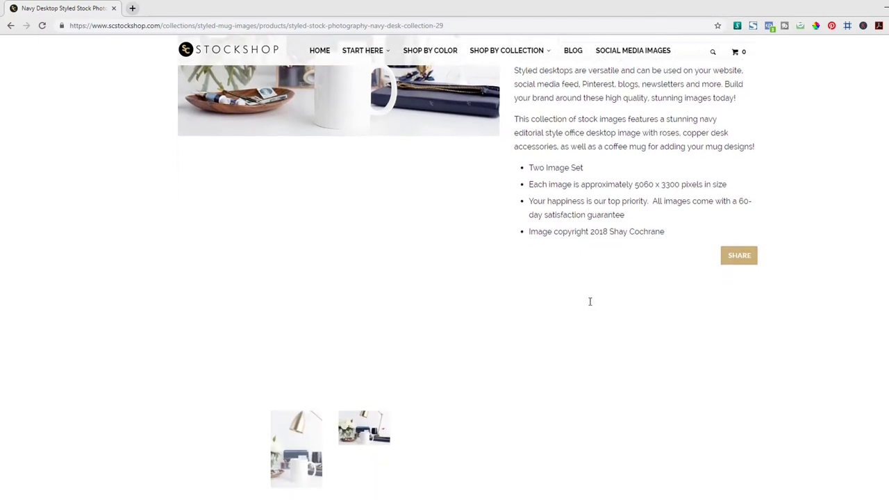
pyautogui.click(271, 448)
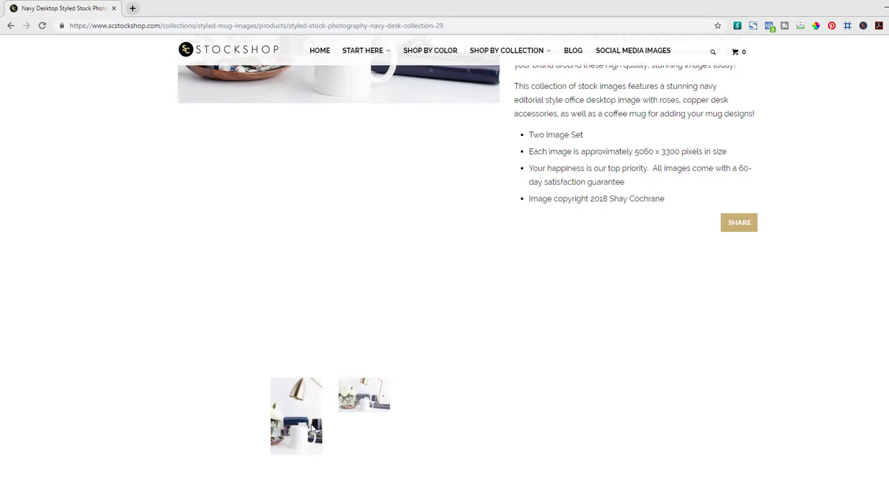
pyautogui.scroll(3, 664, 309)
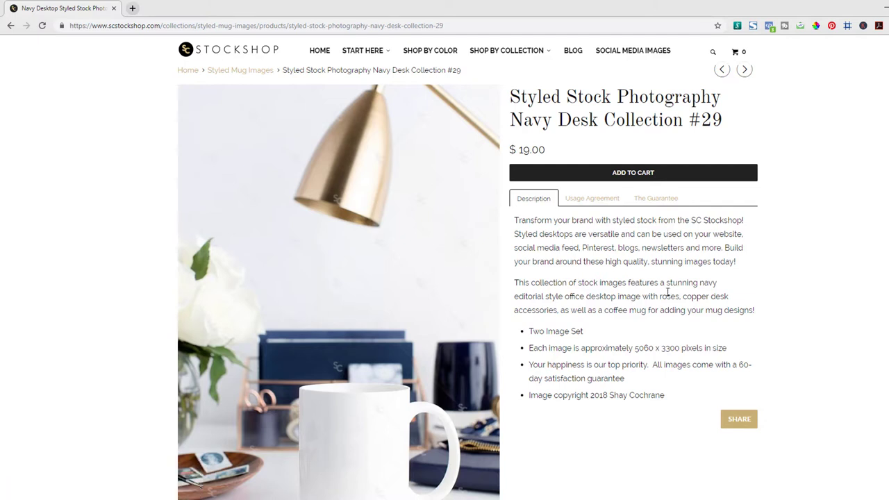
pyautogui.scroll(1, 669, 280)
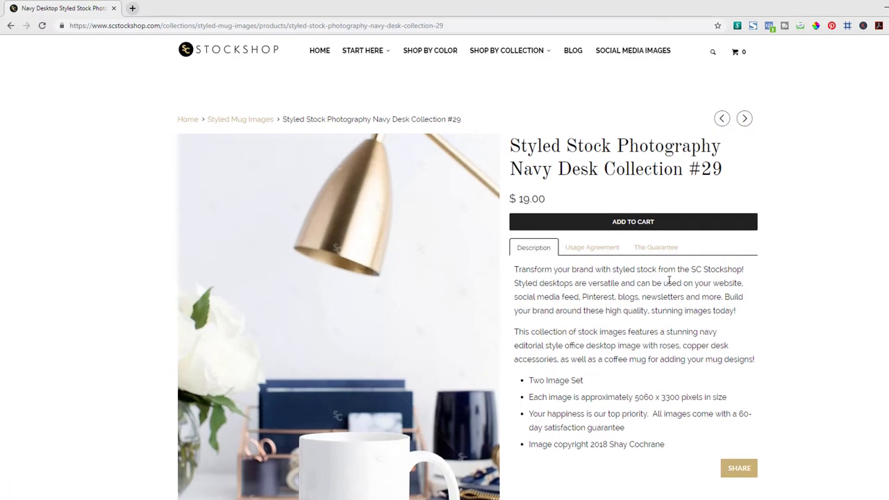
pyautogui.click(624, 223)
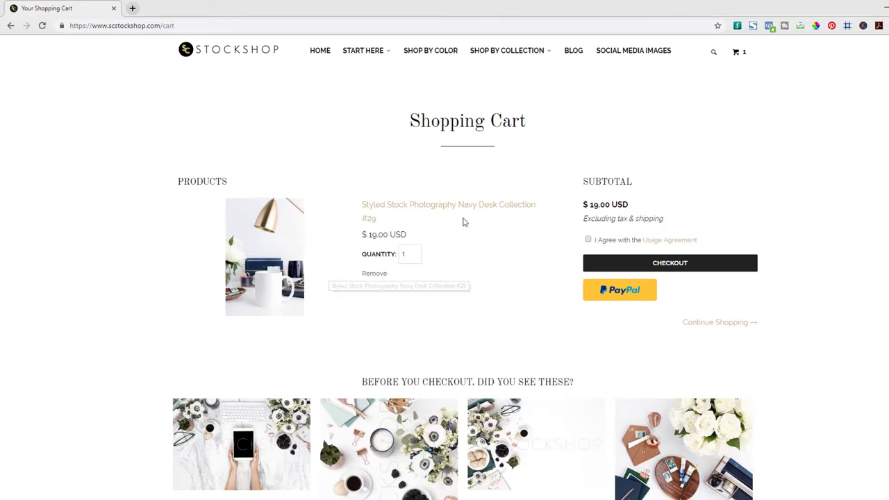
# Open Desktops under Shop By Collection and scroll through the Styled Desktop Images listings
pyautogui.moveTo(499, 61)
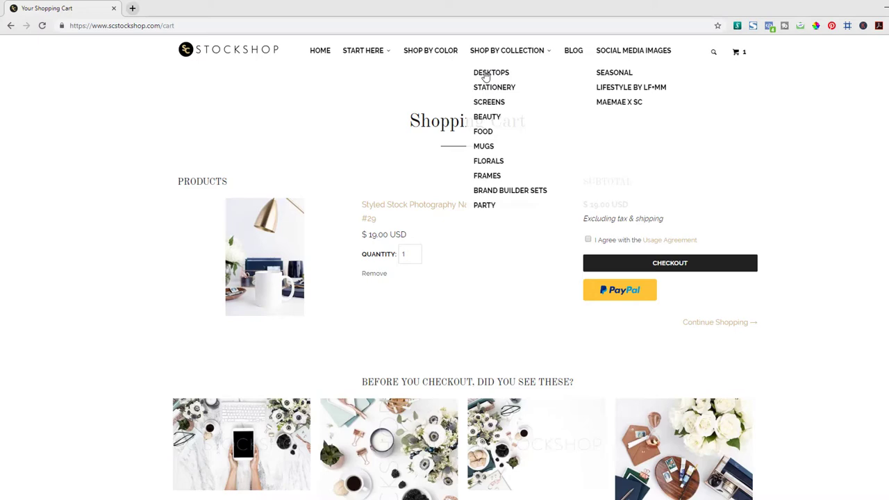
pyautogui.click(485, 76)
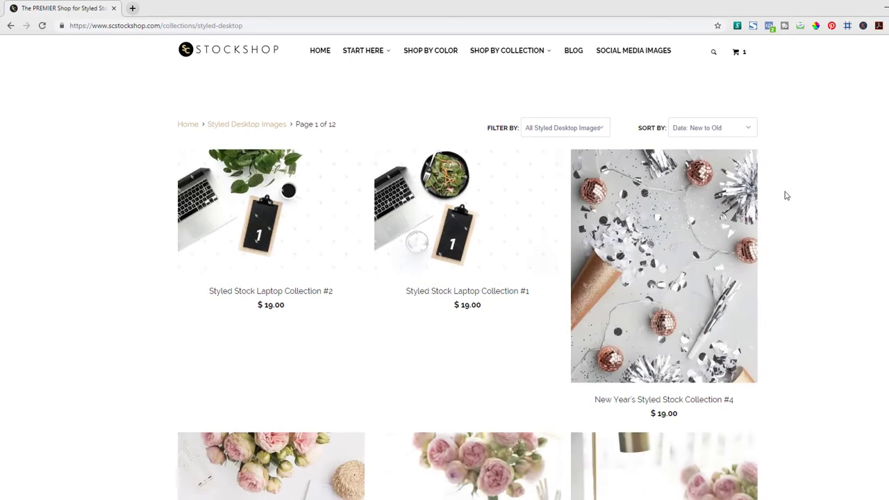
pyautogui.scroll(-6, 787, 196)
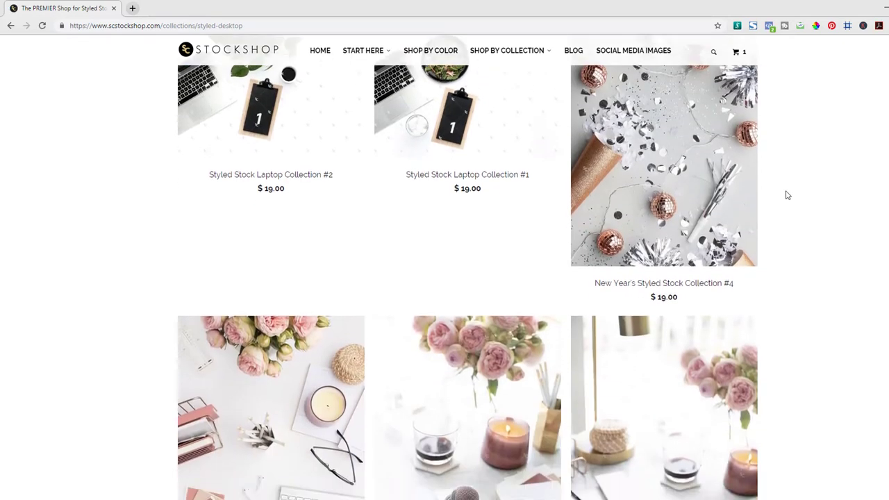
pyautogui.scroll(-6, 785, 183)
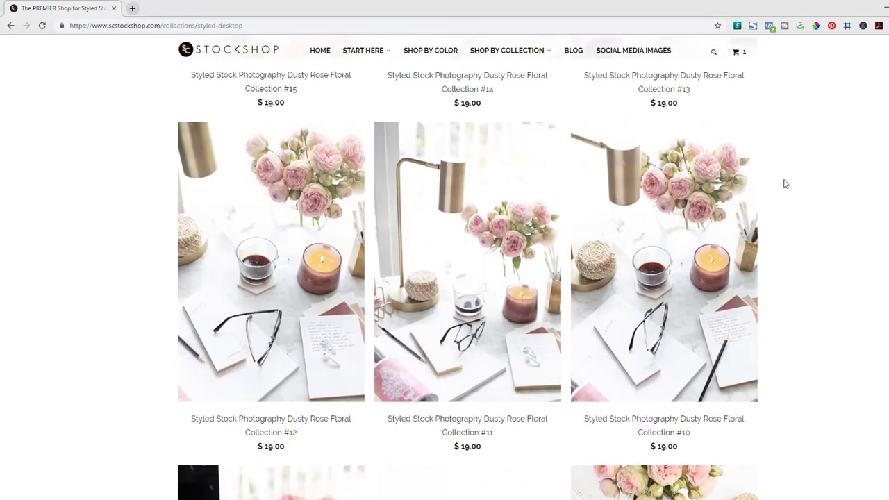
pyautogui.scroll(-1, 785, 183)
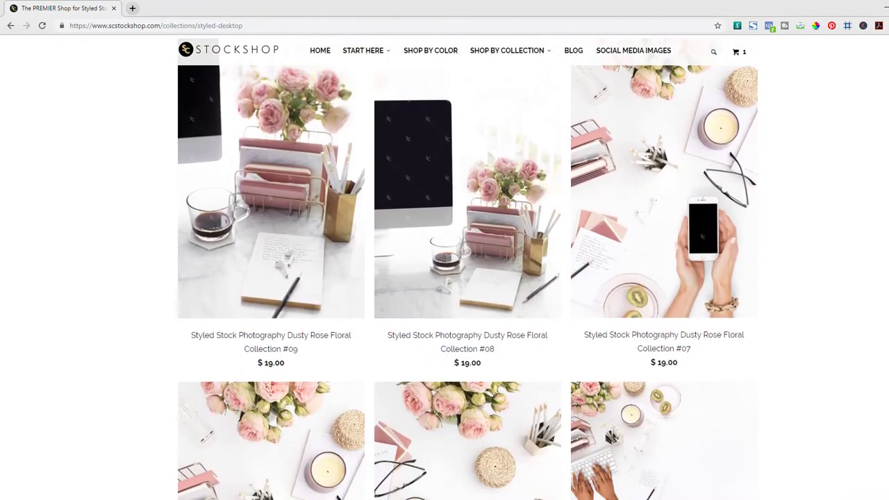
pyautogui.scroll(13, 786, 183)
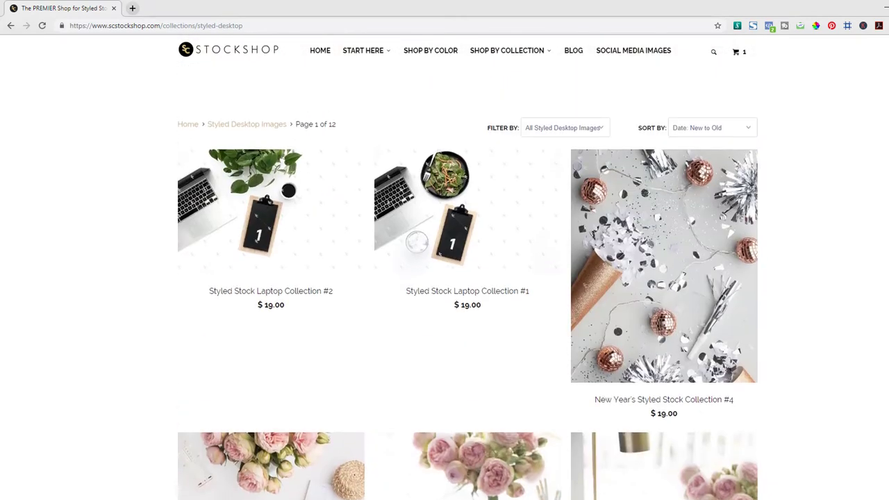
# Filter the desktop images to show only orange ones
pyautogui.click(581, 132)
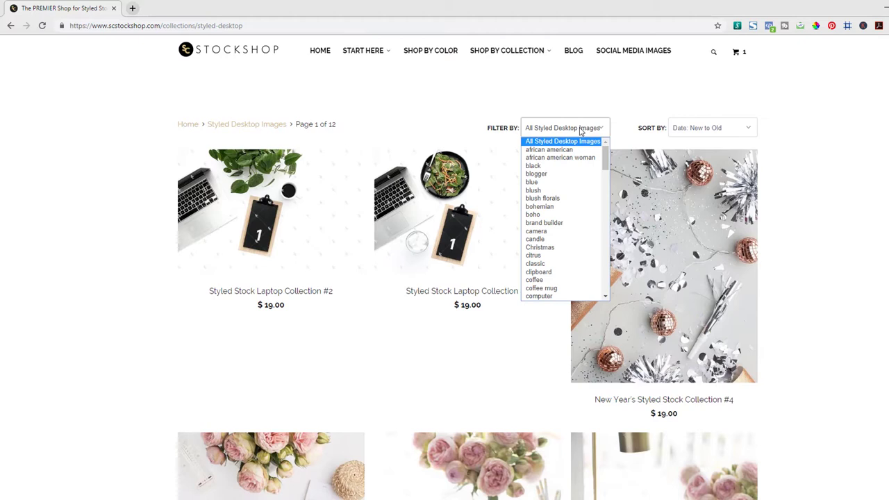
pyautogui.moveTo(605, 162); pyautogui.dragTo(606, 245)
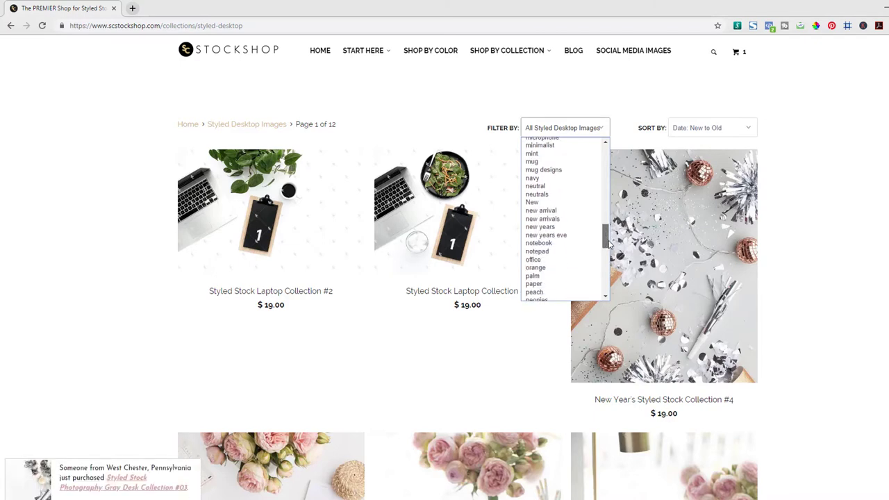
pyautogui.click(565, 267)
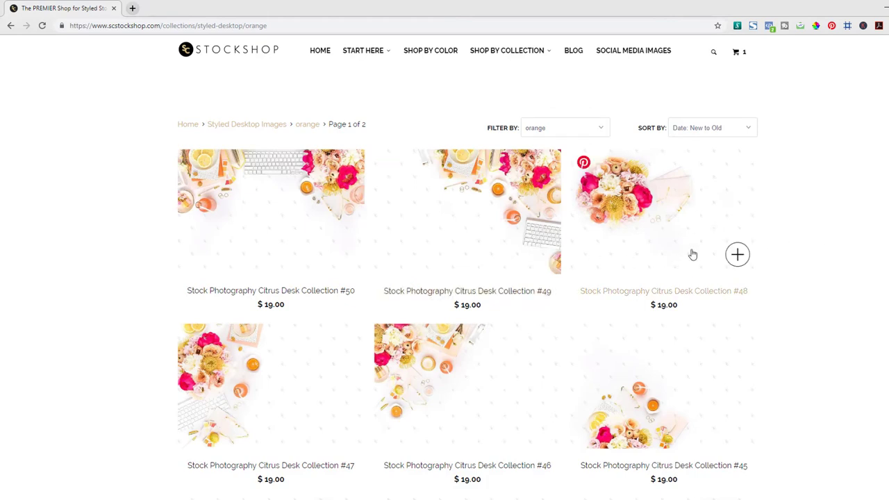
# Scroll through the orange results to find Citrus Desk Collection #27
pyautogui.scroll(-2, 691, 252)
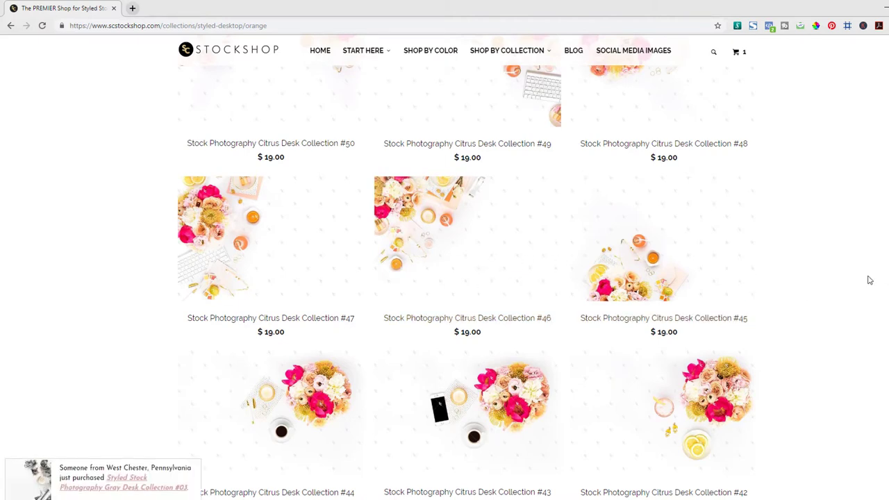
pyautogui.scroll(-2, 866, 281)
pyautogui.scroll(-5, 863, 280)
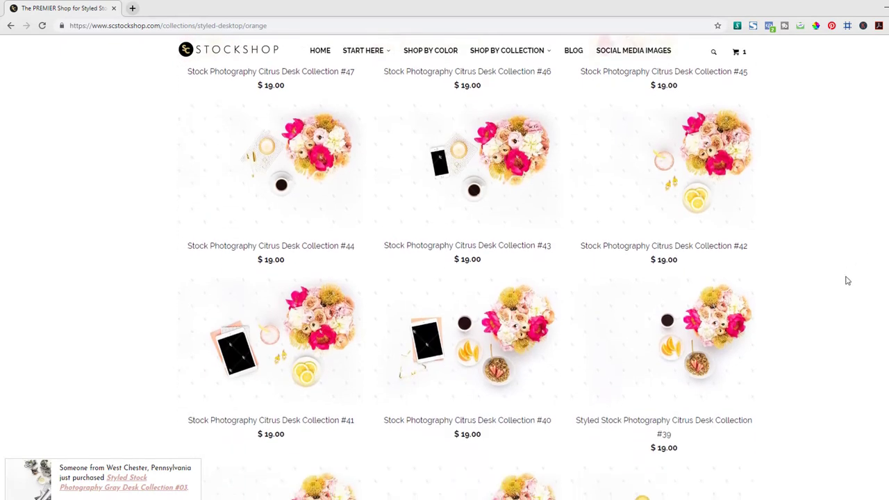
pyautogui.scroll(-4, 837, 279)
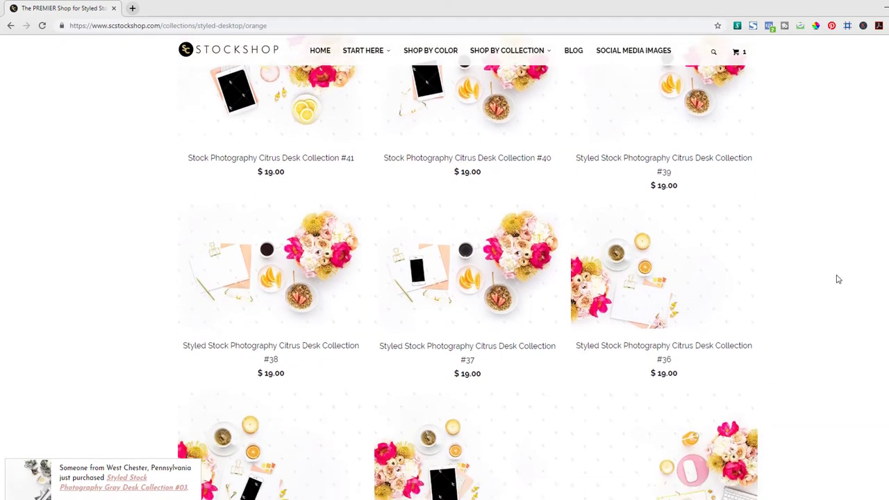
pyautogui.scroll(-5, 836, 257)
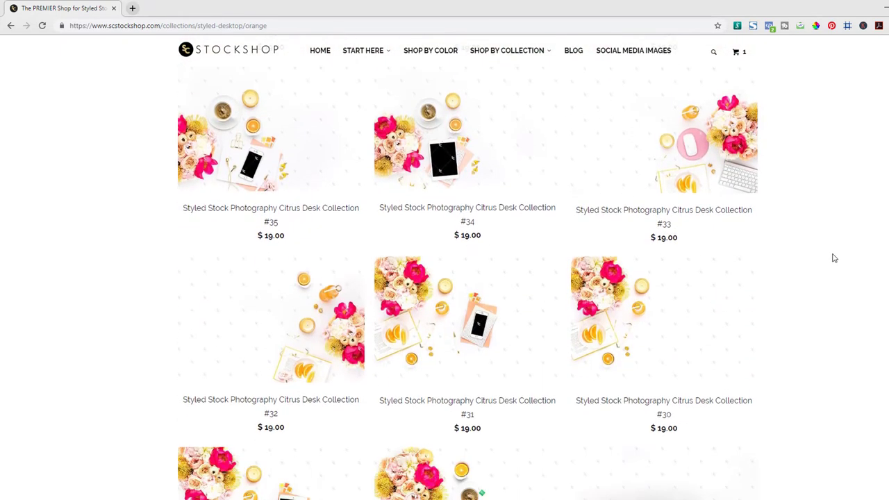
pyautogui.scroll(-2, 836, 253)
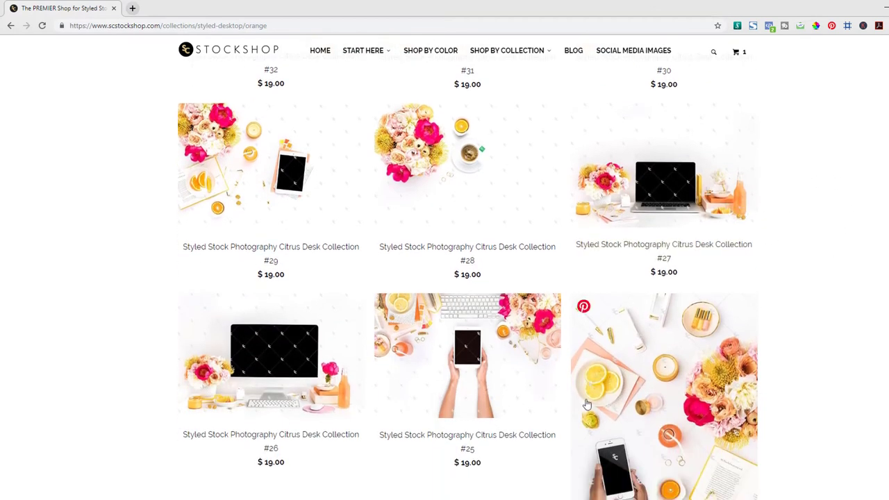
pyautogui.moveTo(283, 396)
pyautogui.scroll(-3, 757, 386)
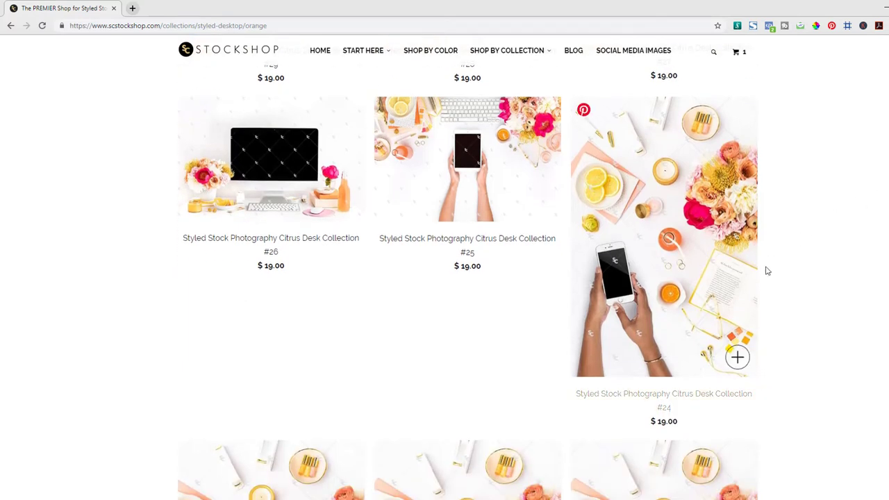
pyautogui.scroll(-4, 877, 256)
pyautogui.scroll(-5, 879, 255)
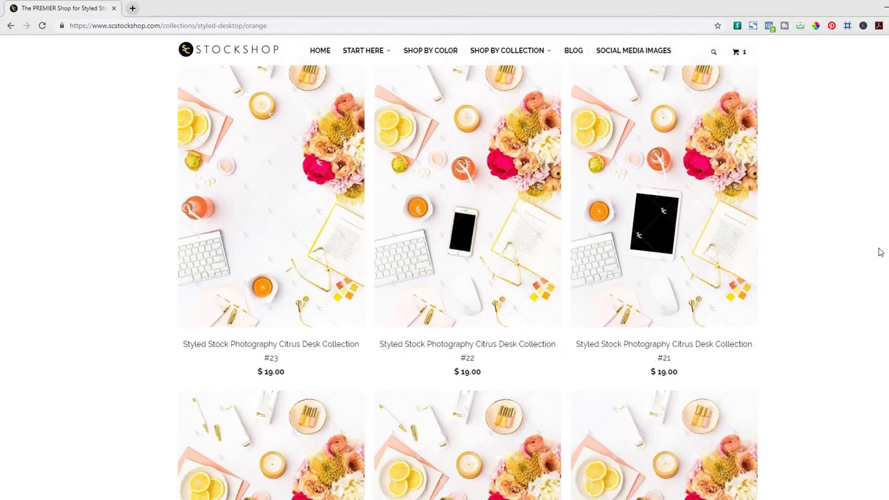
pyautogui.scroll(-1, 880, 252)
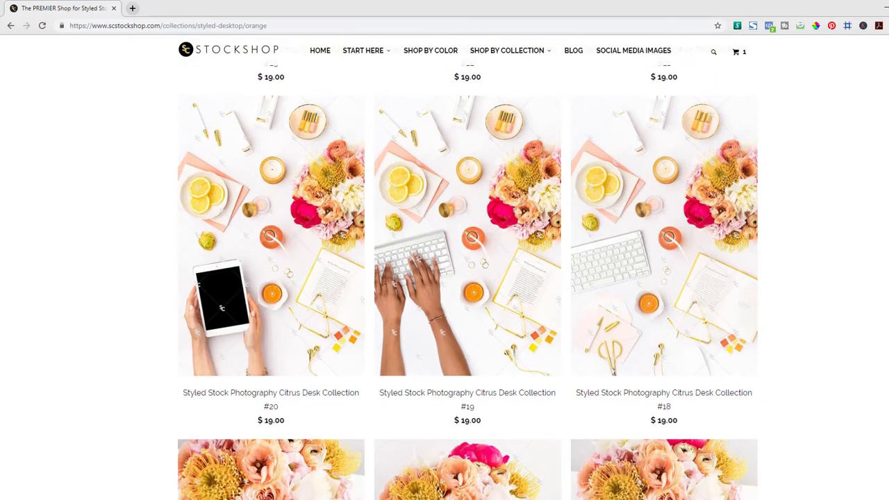
pyautogui.scroll(9, 468, 281)
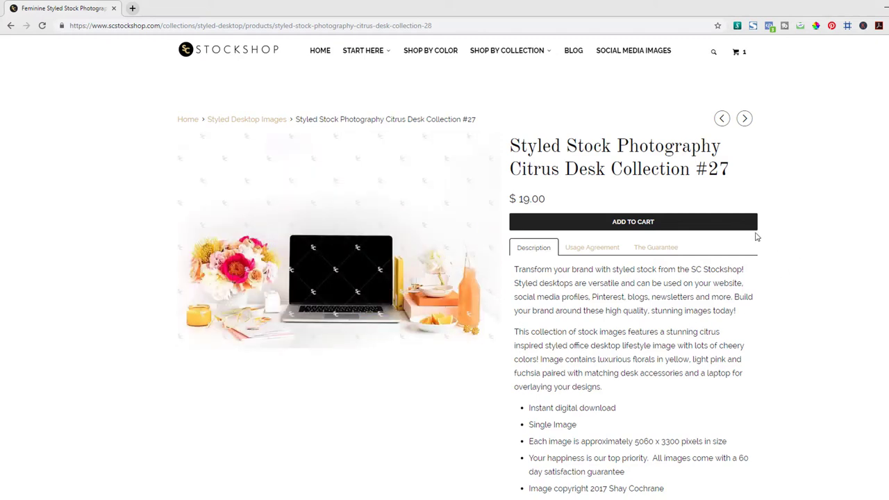
# Add Citrus Desk Collection #27 to the cart and accept the usage agreement
pyautogui.click(609, 223)
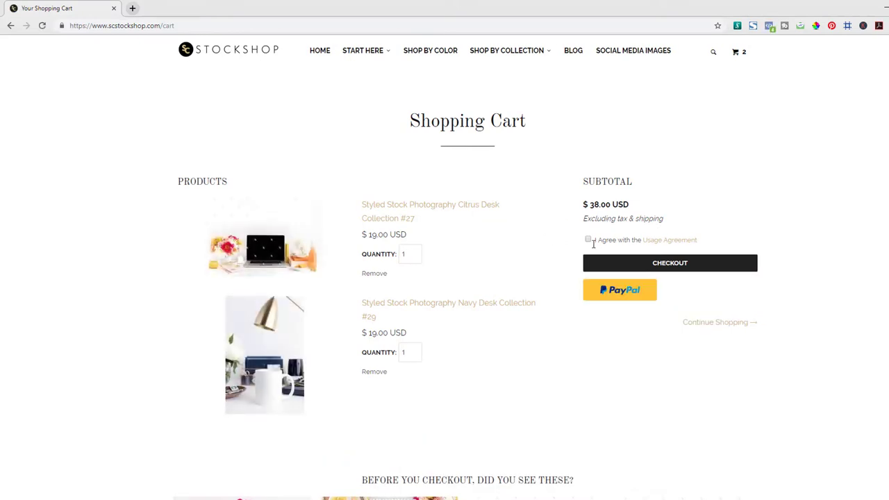
pyautogui.click(588, 240)
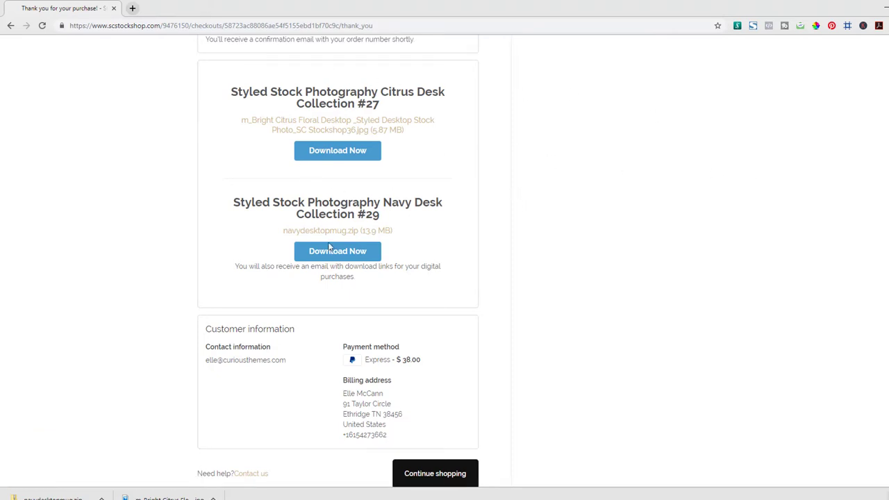
# Go to canva.com in a new browser tab
pyautogui.click(132, 8)
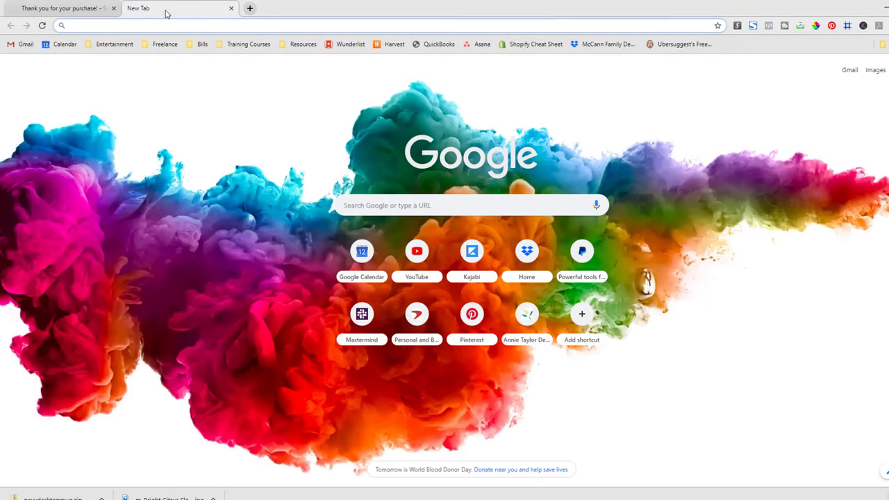
pyautogui.write('canva')
pyautogui.press('Return')
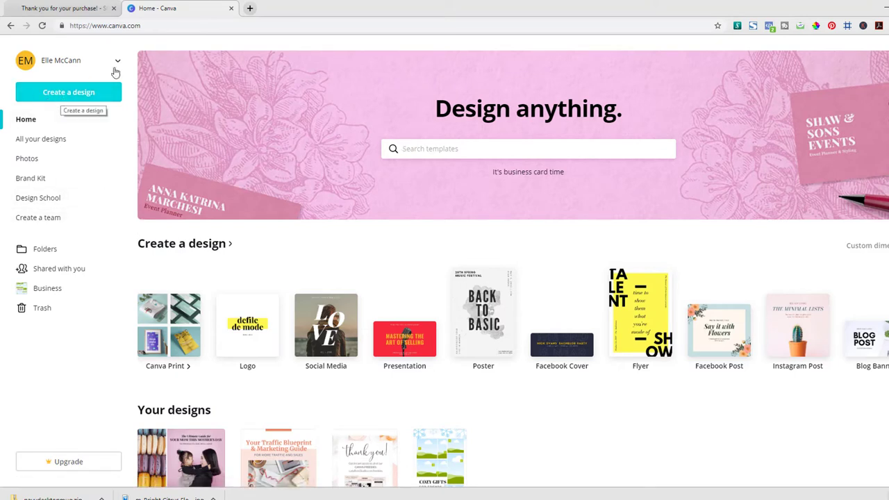
pyautogui.moveTo(147, 26); pyautogui.dragTo(108, 26)
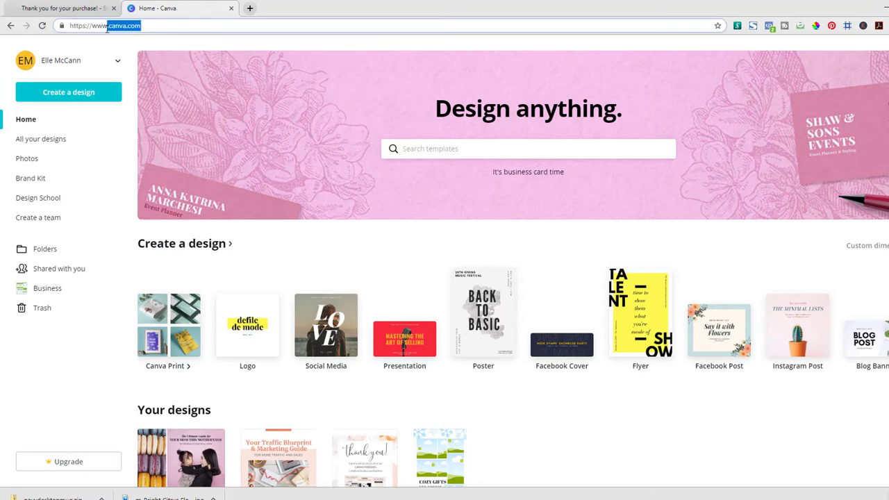
# Start a new blank Facebook Post design from Browse all design types
pyautogui.click(55, 95)
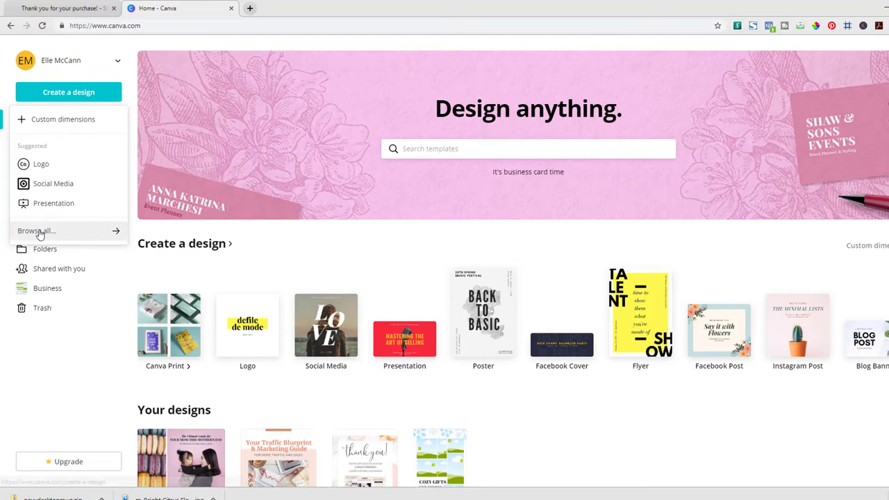
pyautogui.click(39, 231)
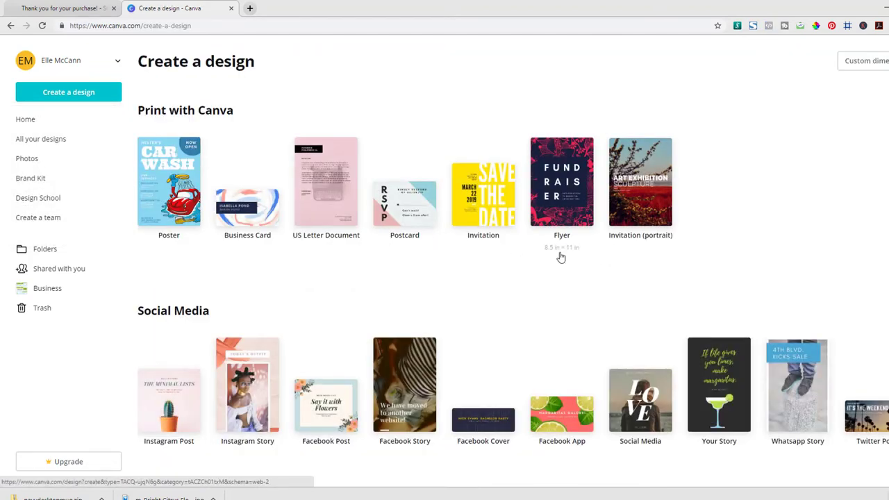
pyautogui.scroll(-1, 561, 258)
pyautogui.scroll(-2, 561, 258)
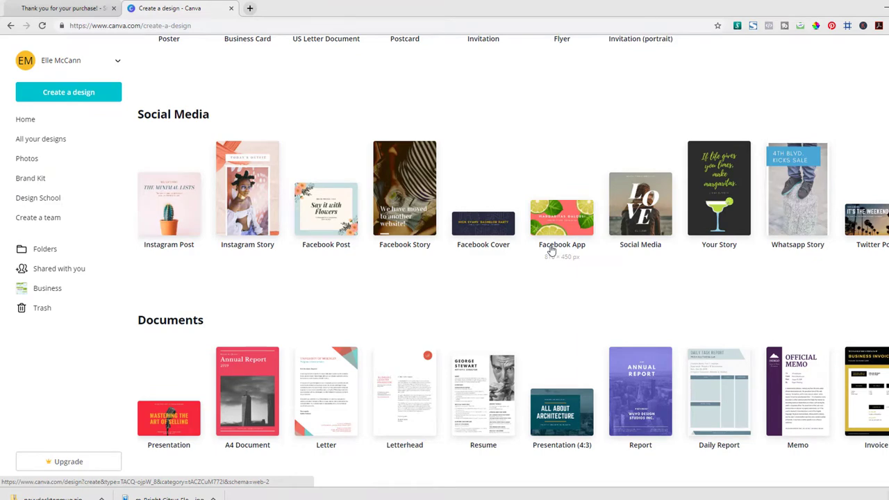
pyautogui.click(549, 256)
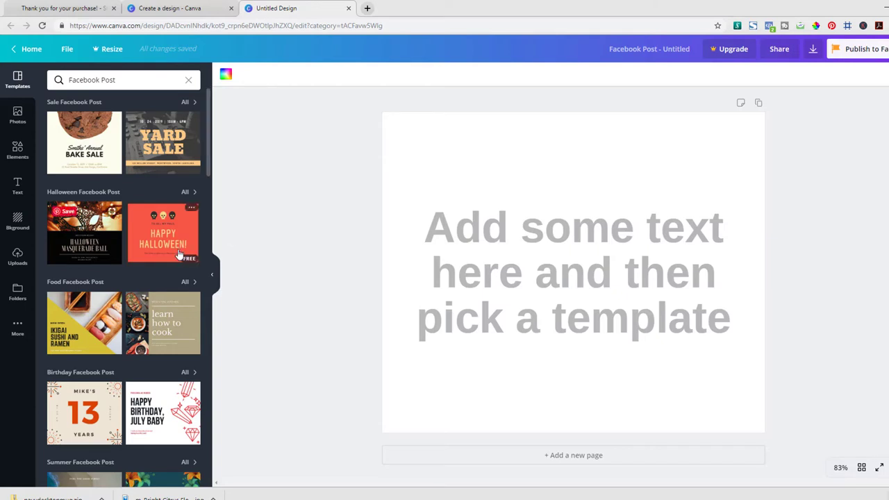
# Upload the Styled Navy Desktop photo from Downloads > navydesktopmug
pyautogui.click(20, 268)
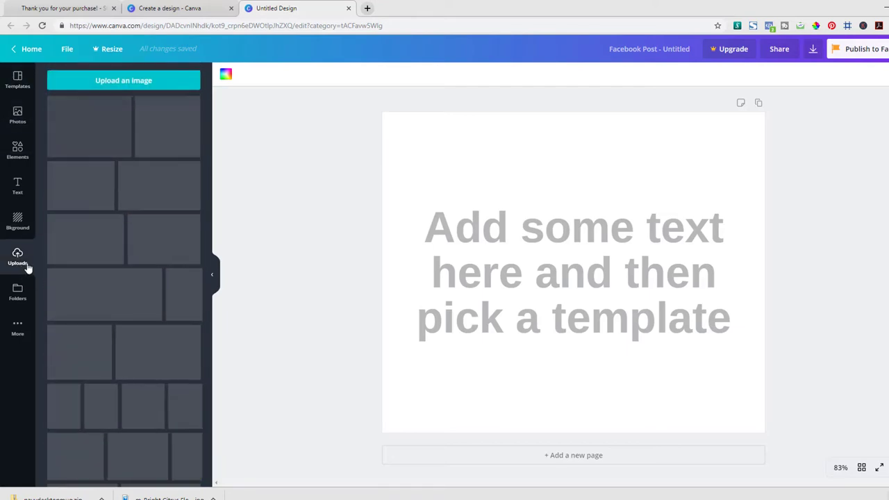
pyautogui.click(118, 83)
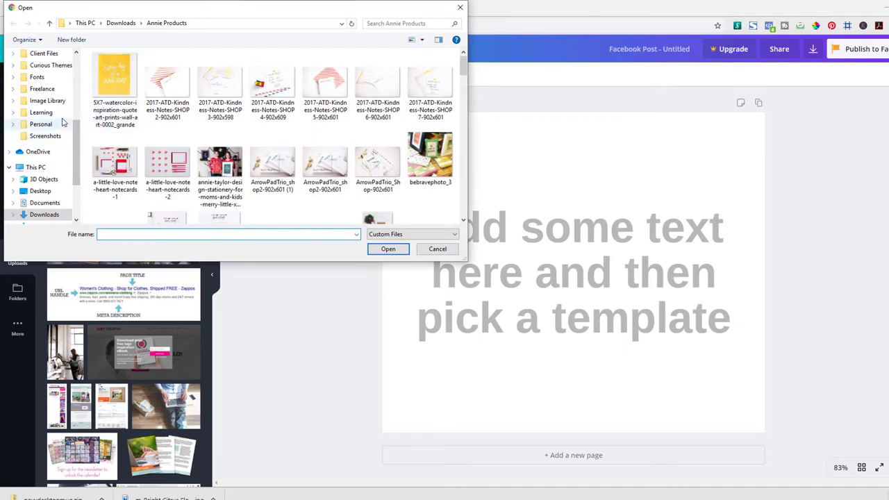
pyautogui.scroll(5, 55, 111)
pyautogui.click(44, 84)
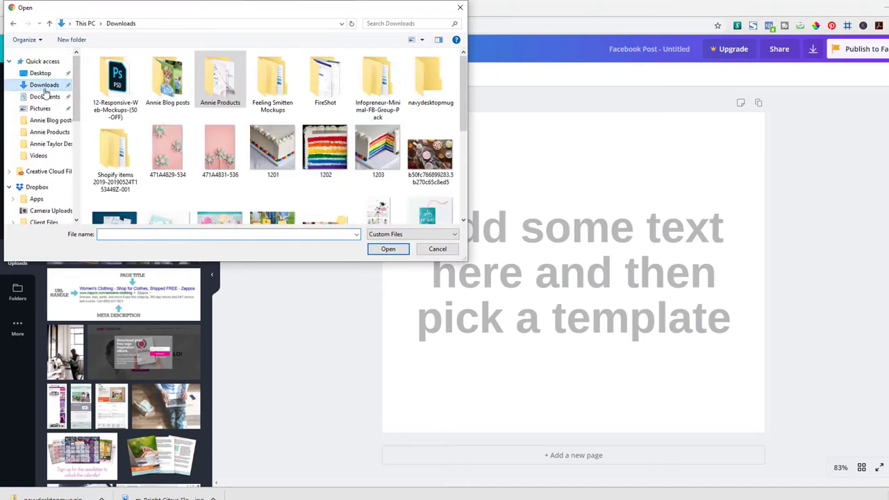
pyautogui.scroll(-2, 278, 139)
pyautogui.doubleClick(446, 62)
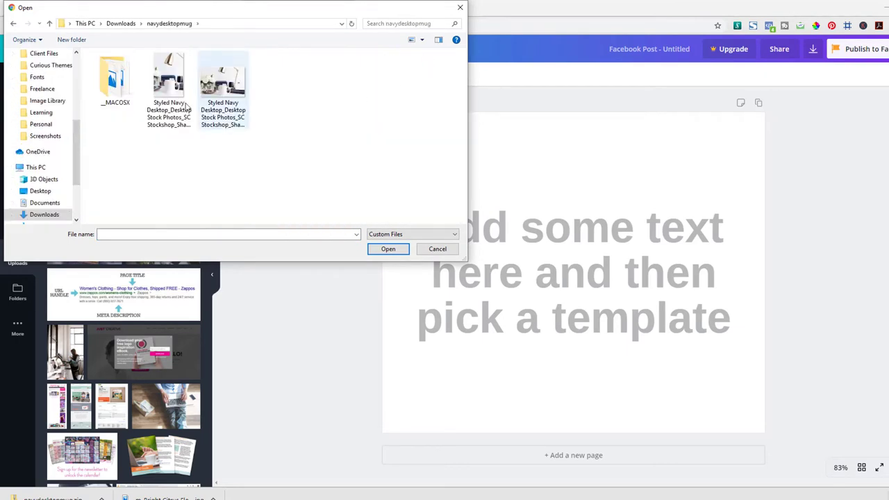
pyautogui.doubleClick(222, 90)
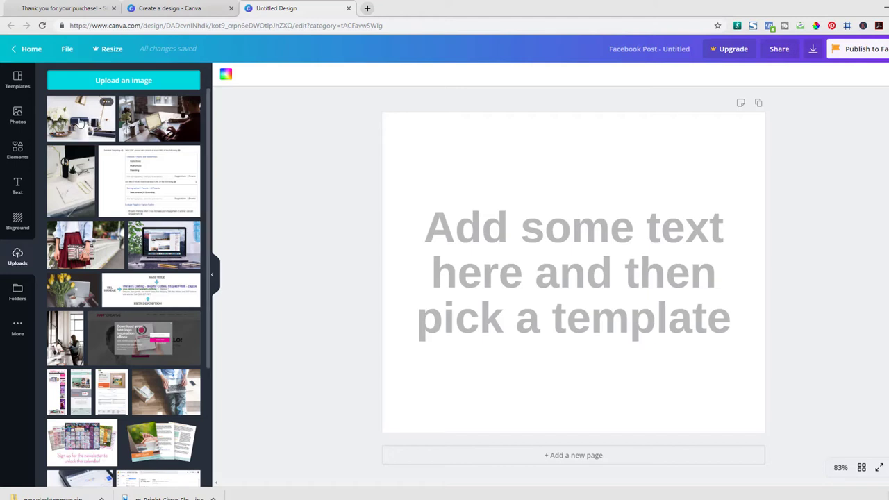
# Place the navy desk photo on the page and delete the leftover placeholder text
pyautogui.moveTo(80, 123); pyautogui.dragTo(425, 151)
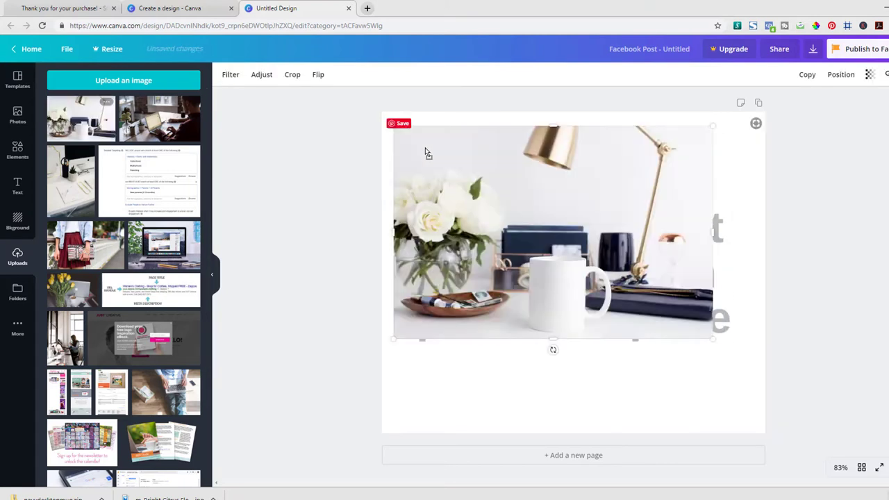
pyautogui.click(727, 320)
pyautogui.press('Delete')
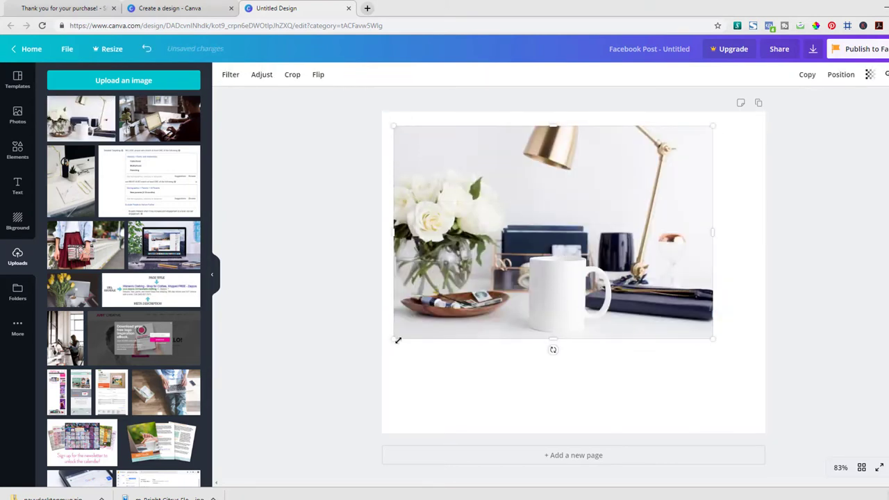
# Scale the photo to about 1,204 by 804 and shift it right to cover the page
pyautogui.moveTo(394, 338); pyautogui.dragTo(250, 427)
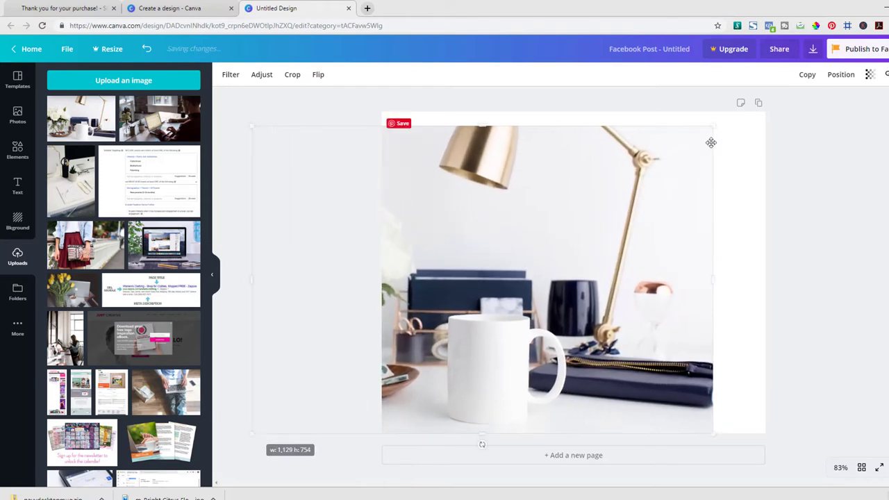
pyautogui.moveTo(714, 129); pyautogui.dragTo(779, 112)
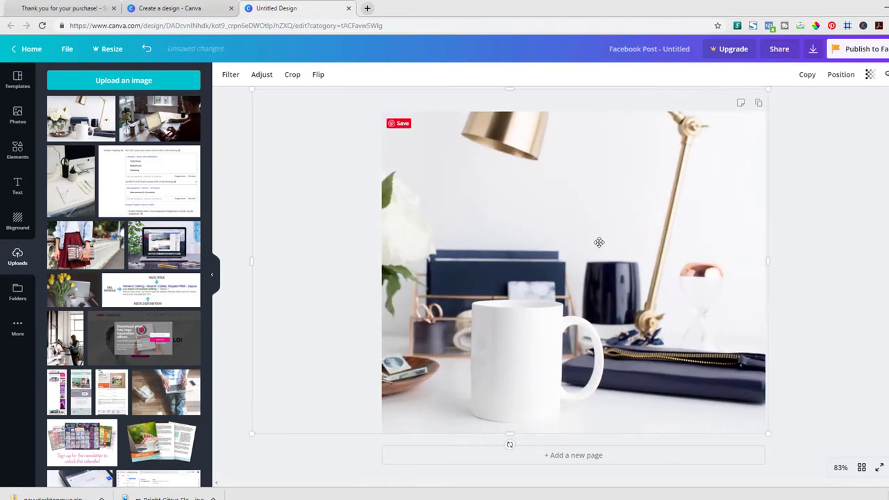
pyautogui.moveTo(599, 242); pyautogui.dragTo(639, 246)
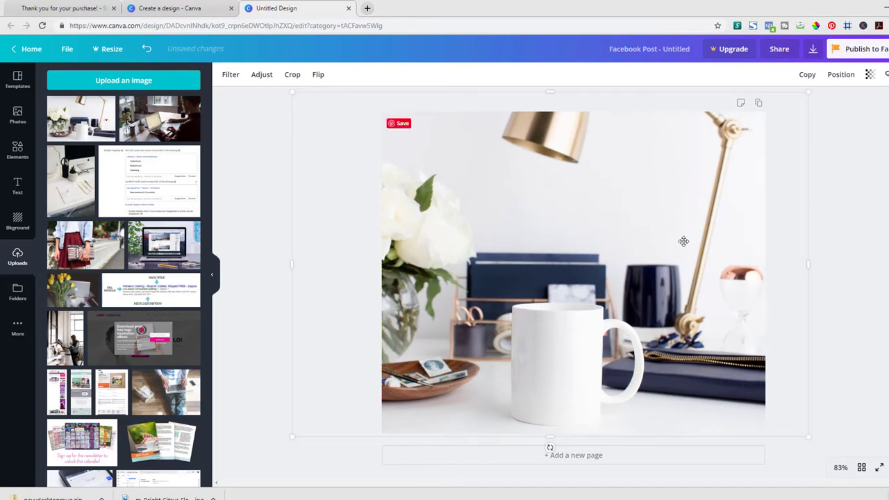
pyautogui.moveTo(807, 91); pyautogui.dragTo(778, 111)
pyautogui.moveTo(587, 222); pyautogui.dragTo(604, 222)
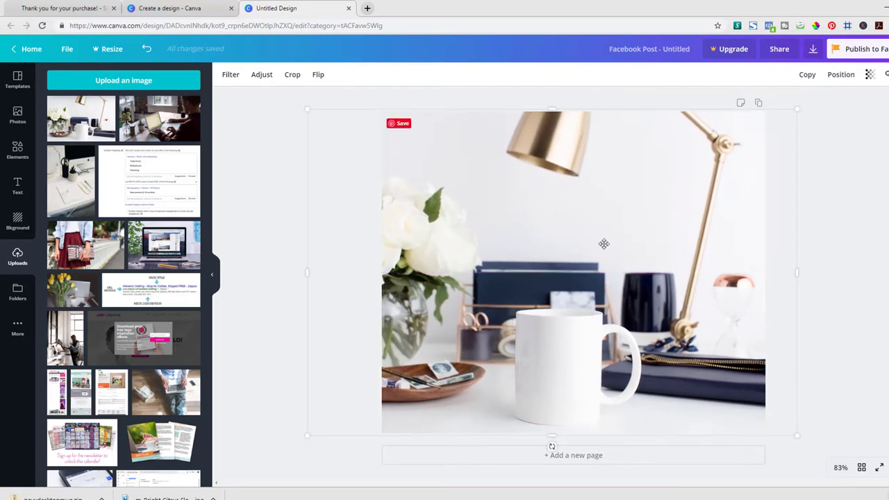
pyautogui.moveTo(604, 244); pyautogui.dragTo(645, 246)
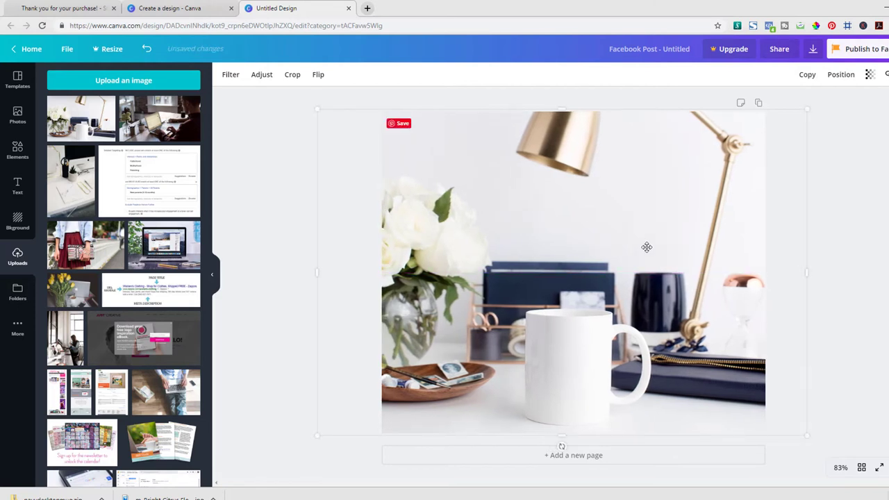
pyautogui.click(845, 260)
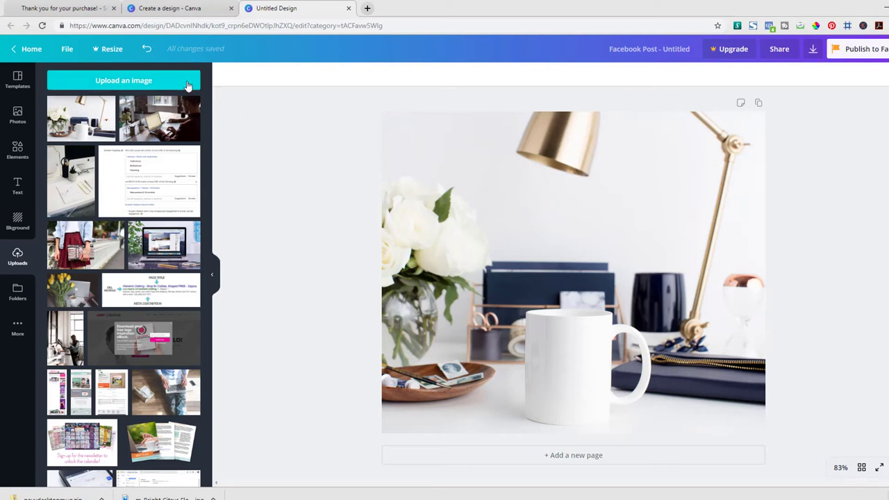
# Upload the adventure_awaits graphic from the Downloads folder
pyautogui.click(111, 82)
pyautogui.click(49, 144)
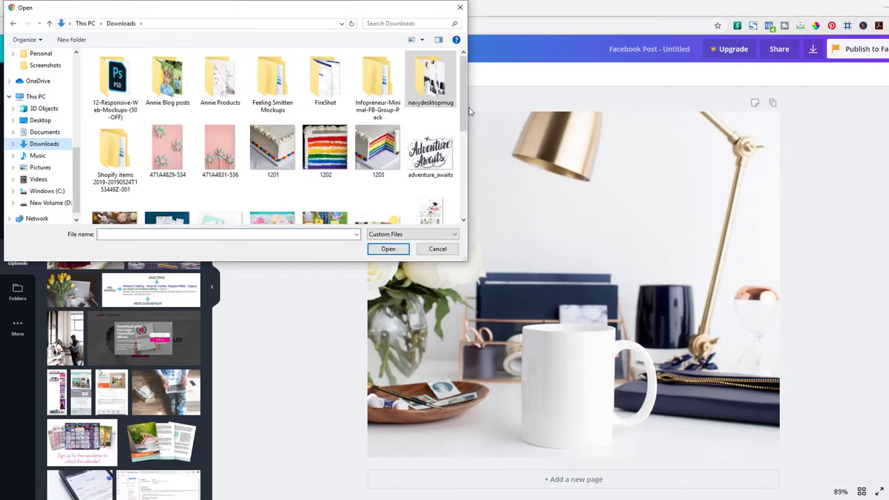
pyautogui.doubleClick(431, 152)
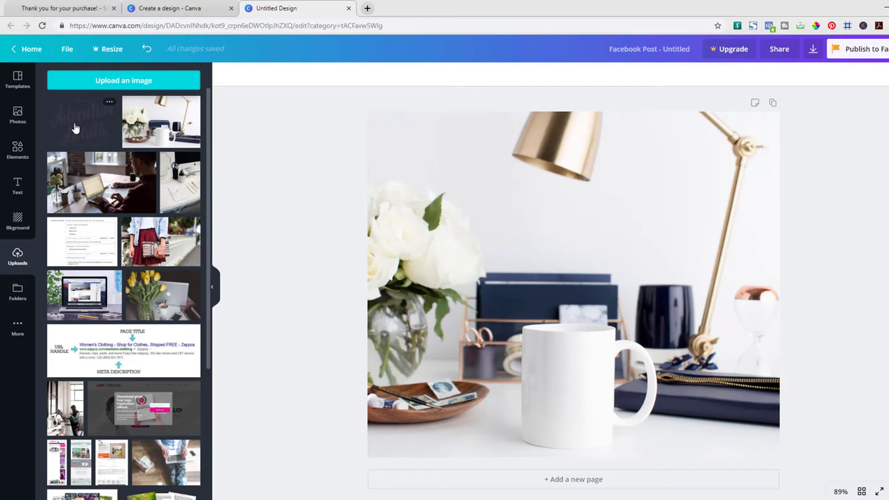
# Drop the Adventure Awaits graphic onto the page and shrink it to fit the white mug
pyautogui.moveTo(75, 129); pyautogui.dragTo(440, 304)
pyautogui.moveTo(756, 272); pyautogui.dragTo(605, 356)
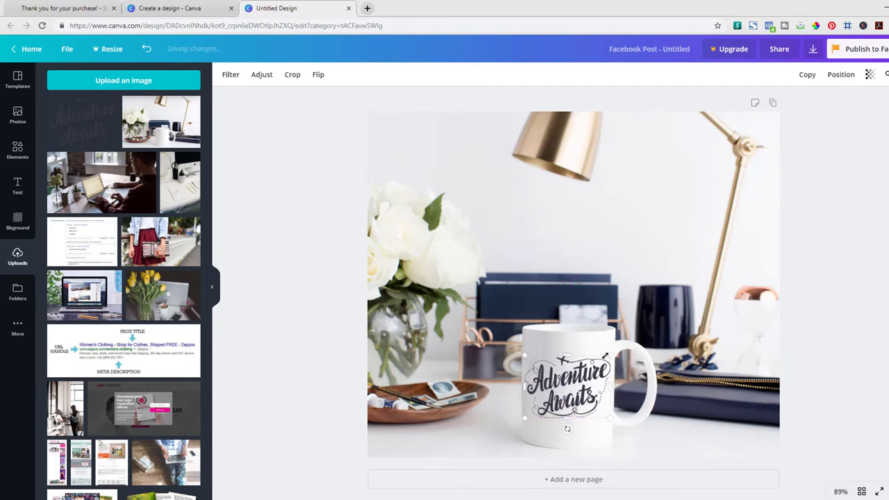
pyautogui.click(817, 123)
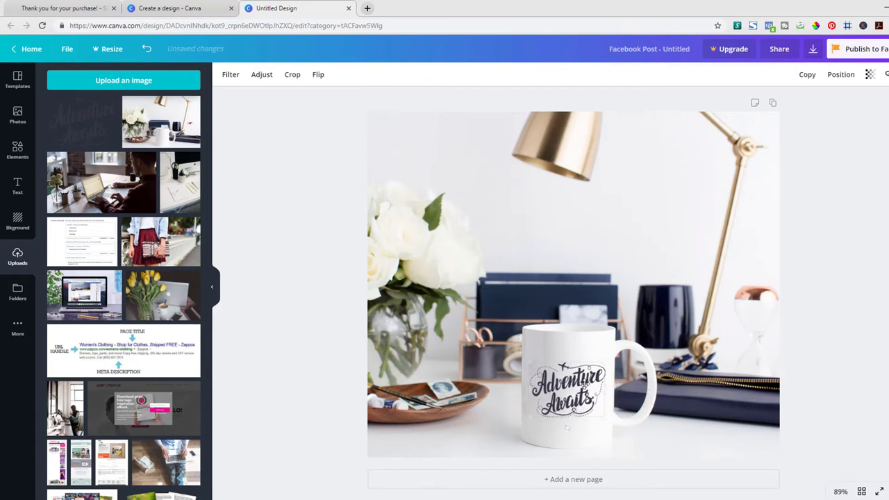
# Tilt the Adventure Awaits lettering about 6° to match the mug's angle
pyautogui.click(590, 392)
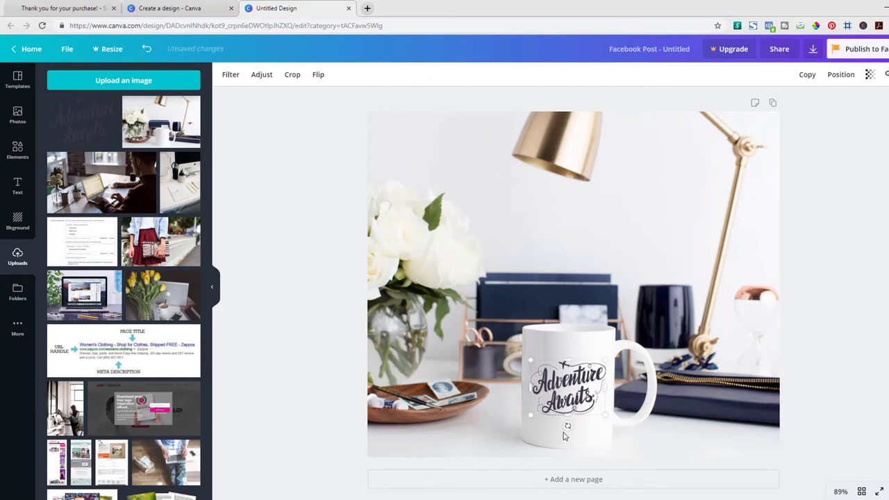
pyautogui.moveTo(567, 426); pyautogui.dragTo(562, 427)
pyautogui.click(855, 385)
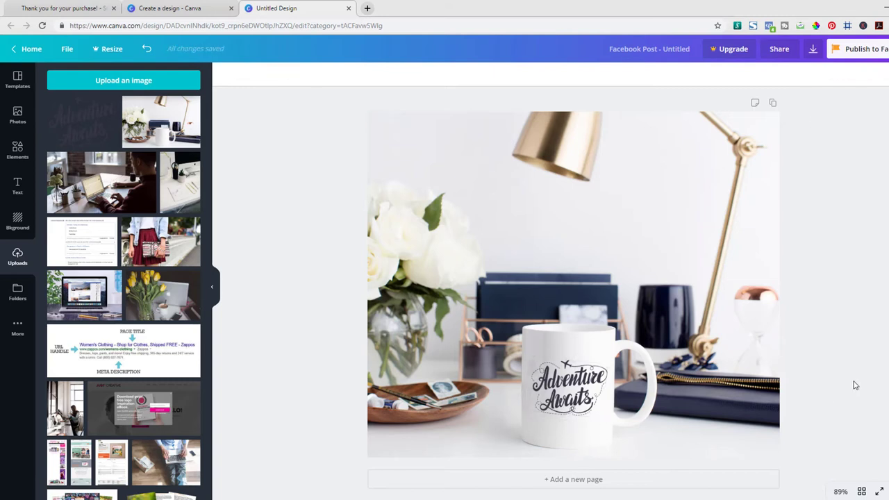
# Title the design 'Mug Example', then go back to the SC Stockshop thank-you tab
pyautogui.click(814, 55)
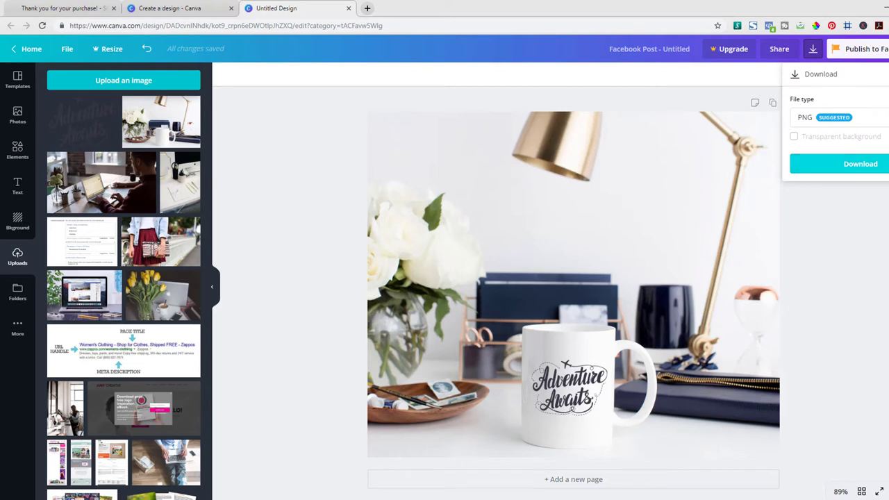
pyautogui.click(861, 164)
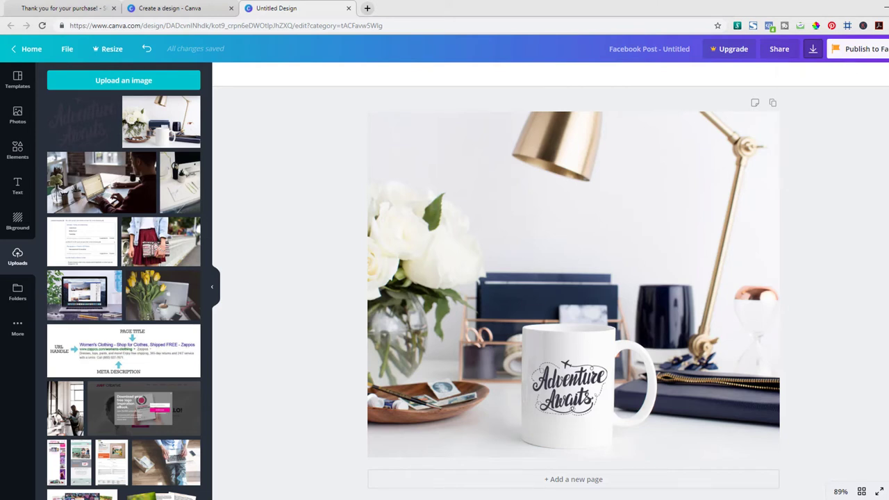
pyautogui.click(659, 47)
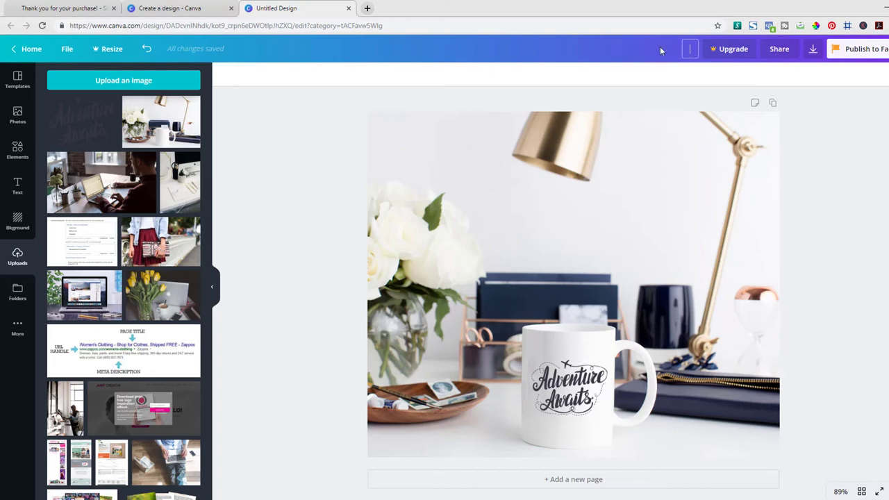
pyautogui.write('Mug Example')
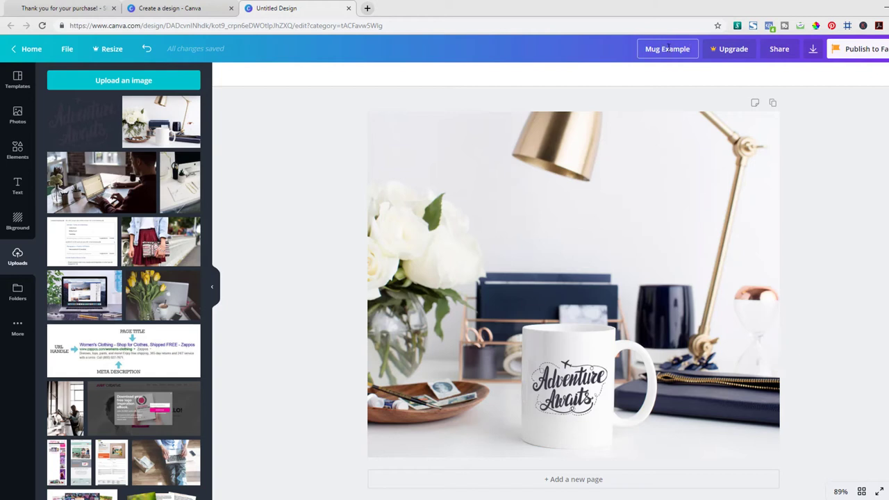
pyautogui.click(861, 136)
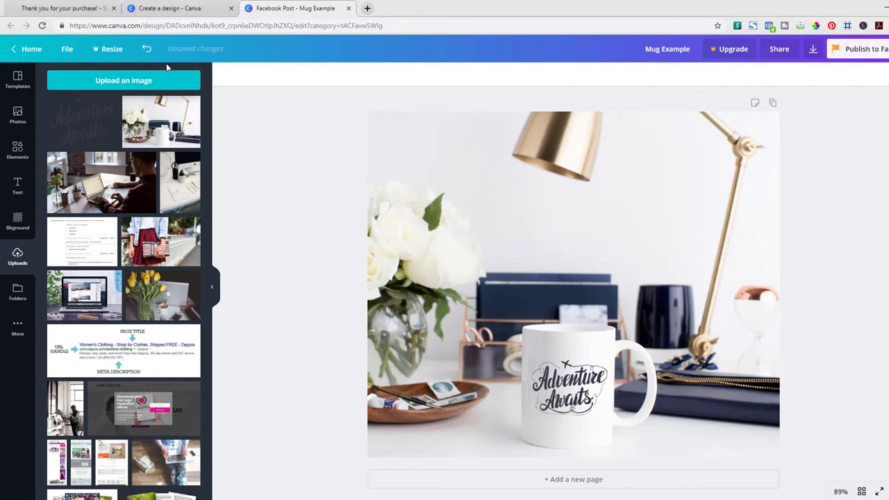
pyautogui.click(29, 50)
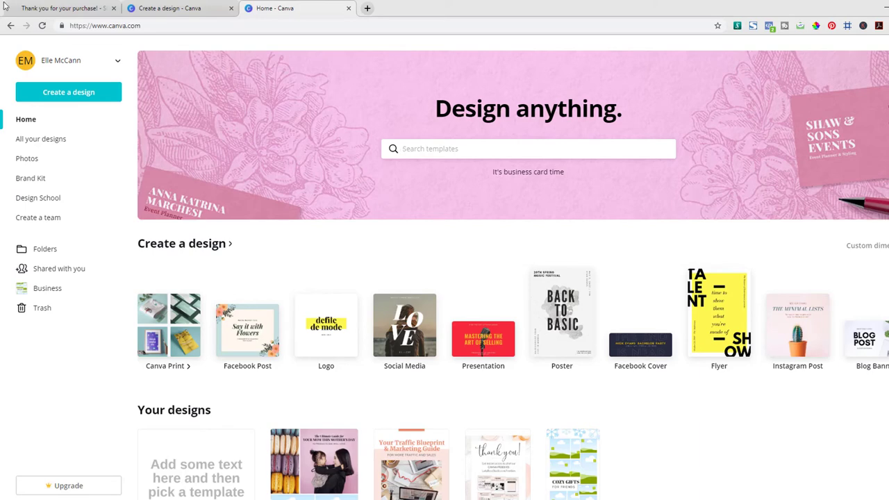
pyautogui.click(46, 9)
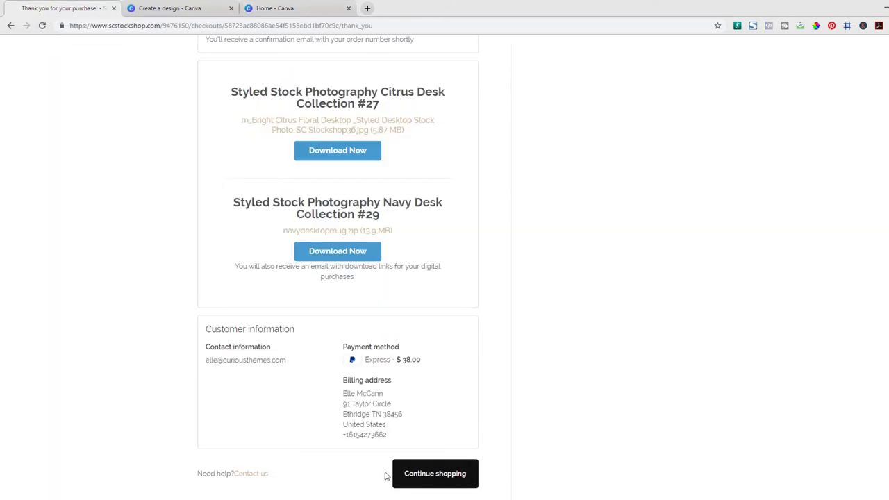
# Continue to the stock shop homepage, open BECOME AN INSIDER and scroll to the signup form
pyautogui.click(435, 477)
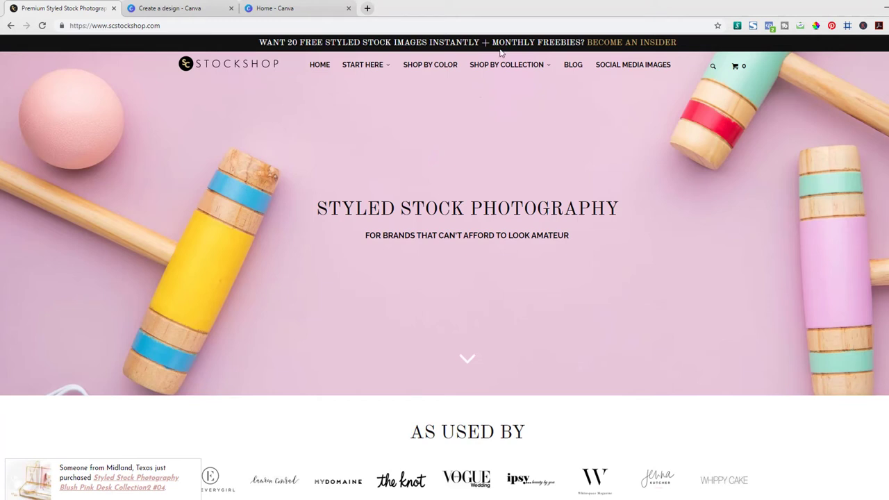
pyautogui.click(619, 43)
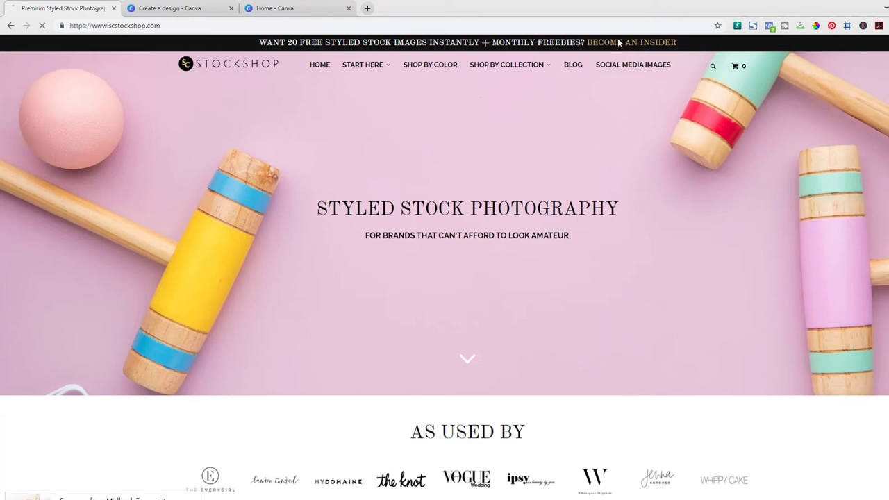
pyautogui.scroll(-4, 660, 87)
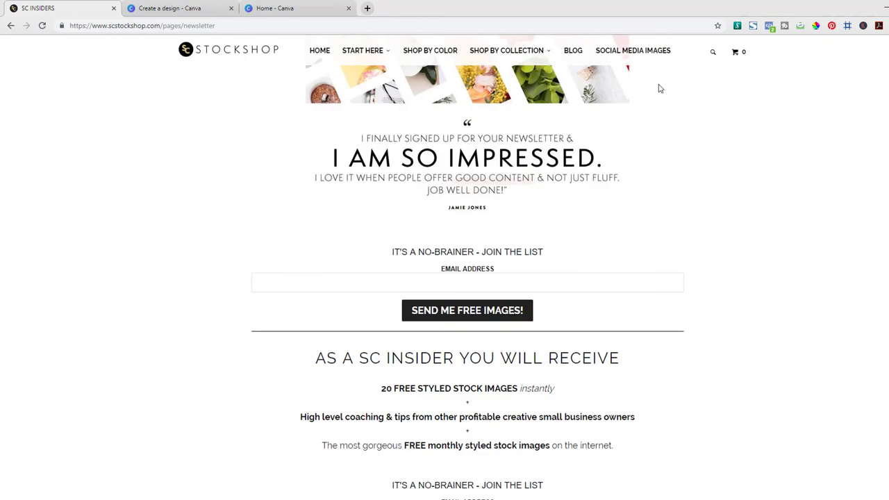
pyautogui.scroll(-2, 660, 87)
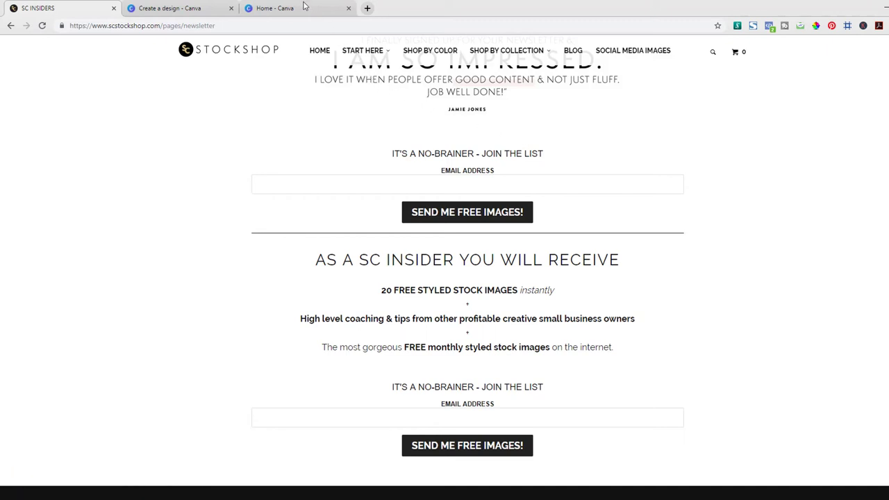
# Start a new Facebook Post design from Canva Home and delete its placeholder text
pyautogui.click(274, 12)
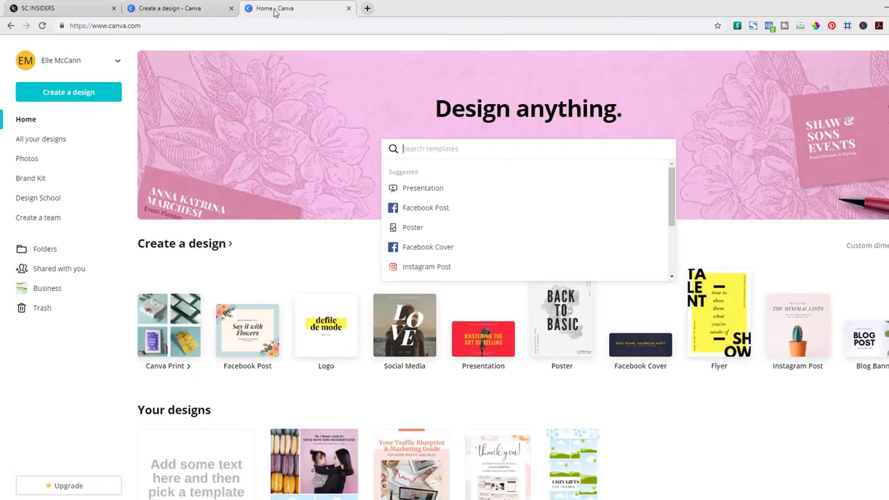
pyautogui.click(250, 356)
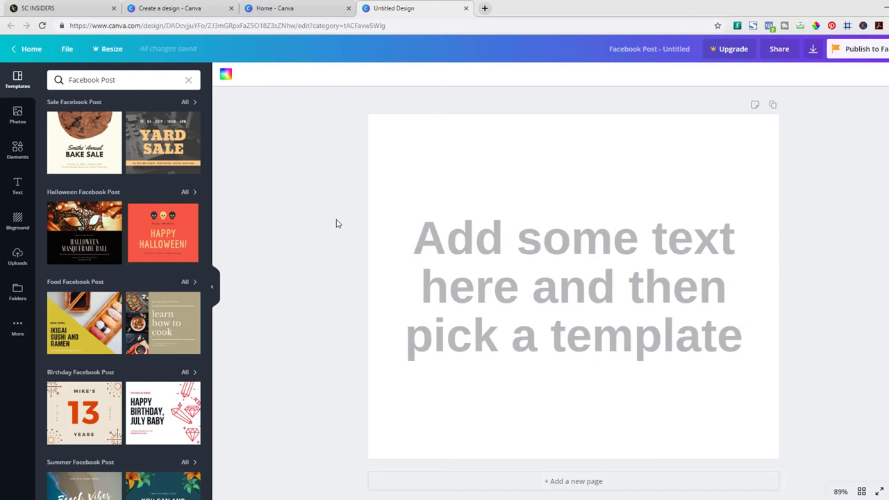
pyautogui.click(450, 238)
pyautogui.press('Delete')
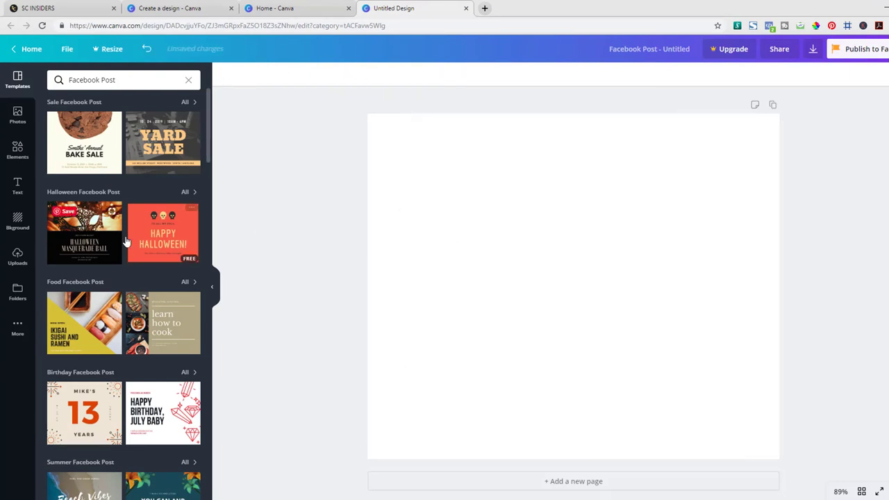
# Upload the pink pinwheel photo 471A4831-536 to Canva
pyautogui.click(19, 257)
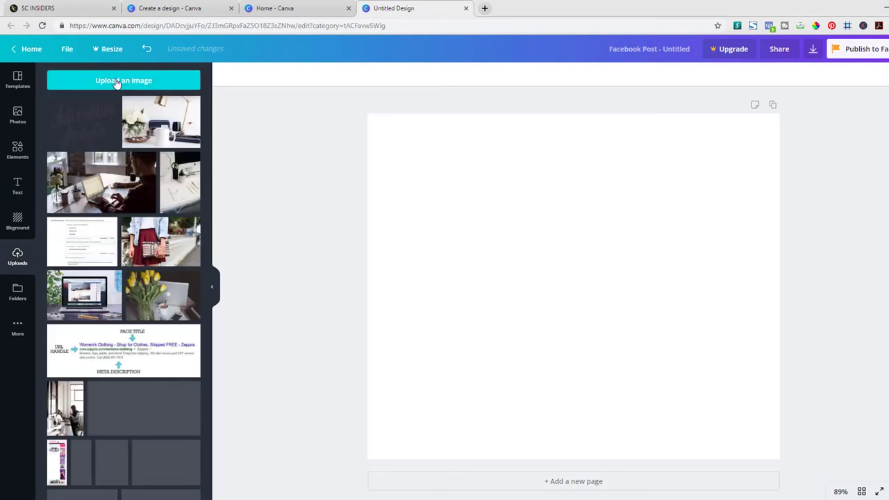
pyautogui.click(117, 85)
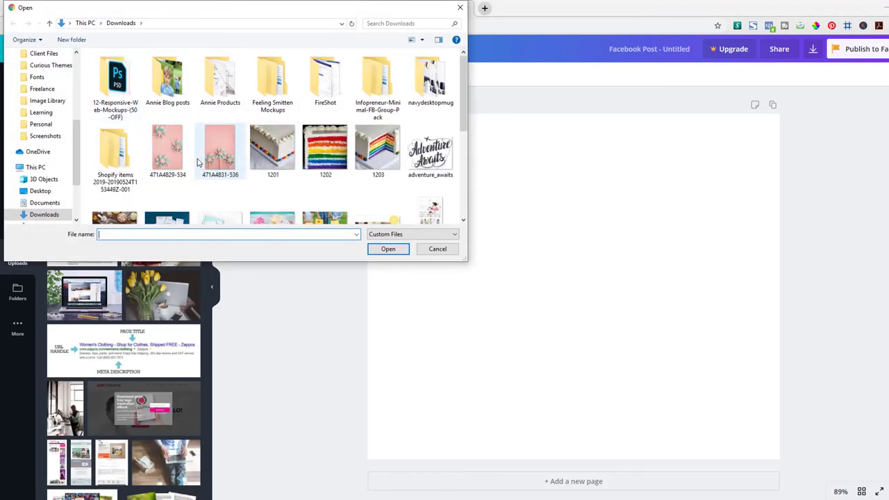
pyautogui.click(229, 167)
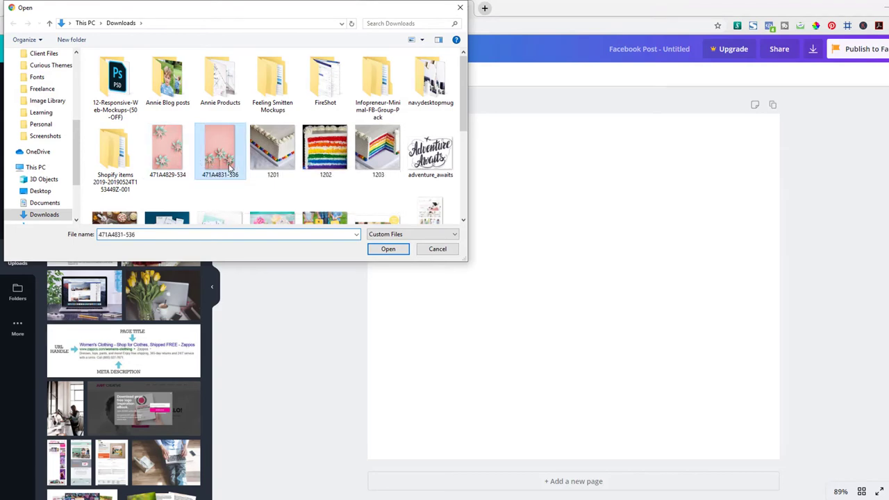
pyautogui.click(387, 249)
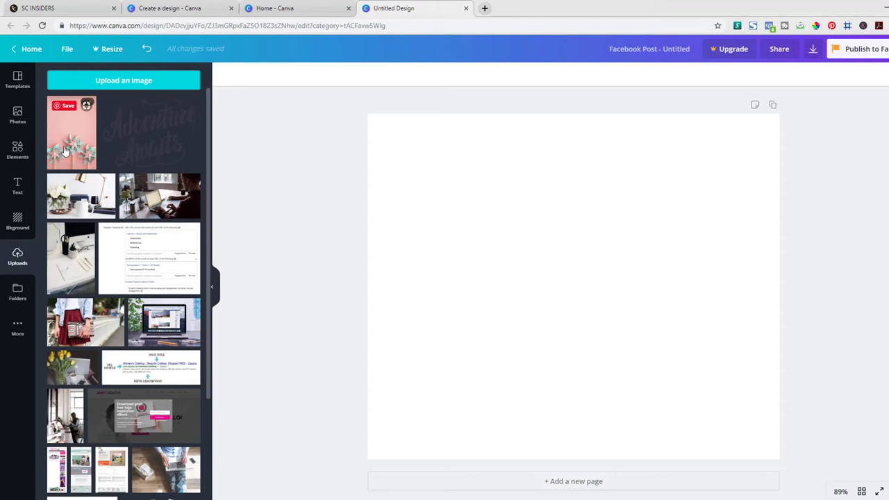
# Place the pinwheel photo and resize and shift it to cover the page with pinwheels centred
pyautogui.moveTo(63, 152); pyautogui.dragTo(454, 243)
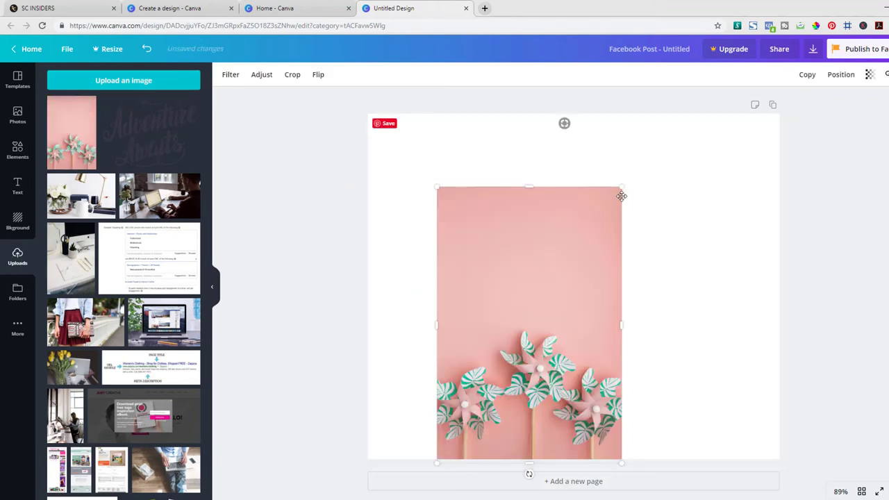
pyautogui.moveTo(620, 196); pyautogui.dragTo(847, 78)
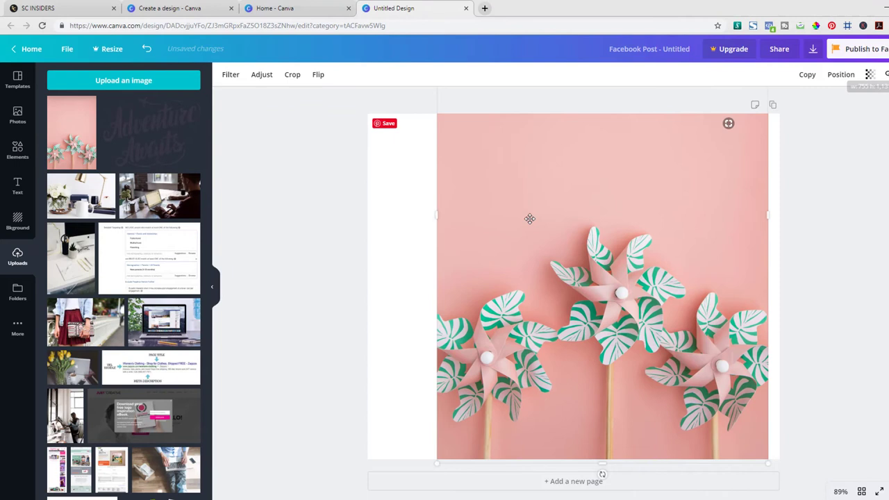
pyautogui.moveTo(468, 182); pyautogui.dragTo(411, 185)
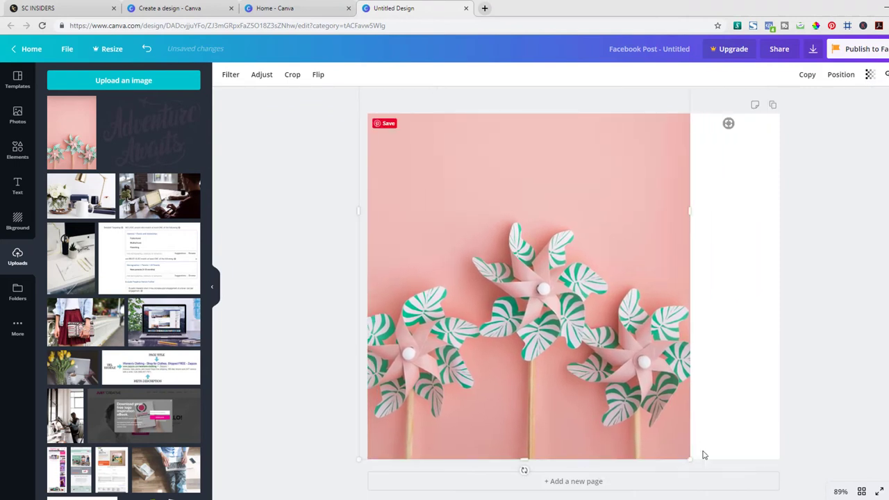
pyautogui.moveTo(690, 459); pyautogui.dragTo(758, 498)
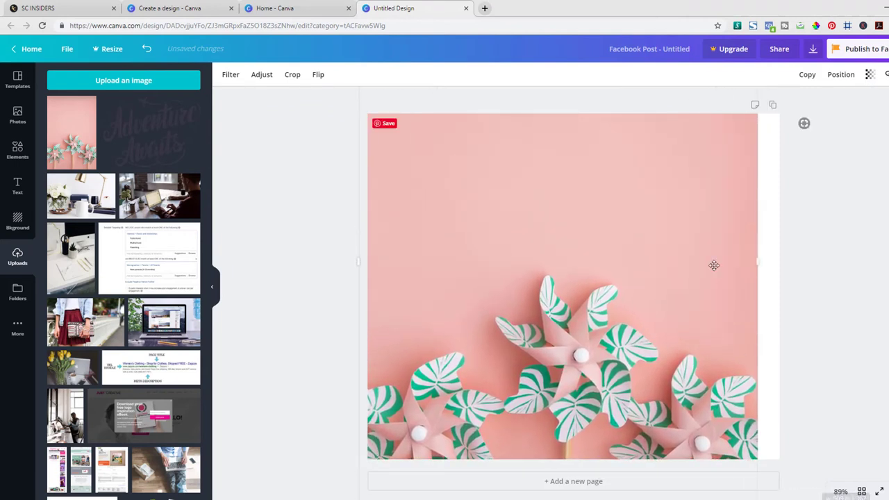
pyautogui.moveTo(714, 265); pyautogui.dragTo(648, 372)
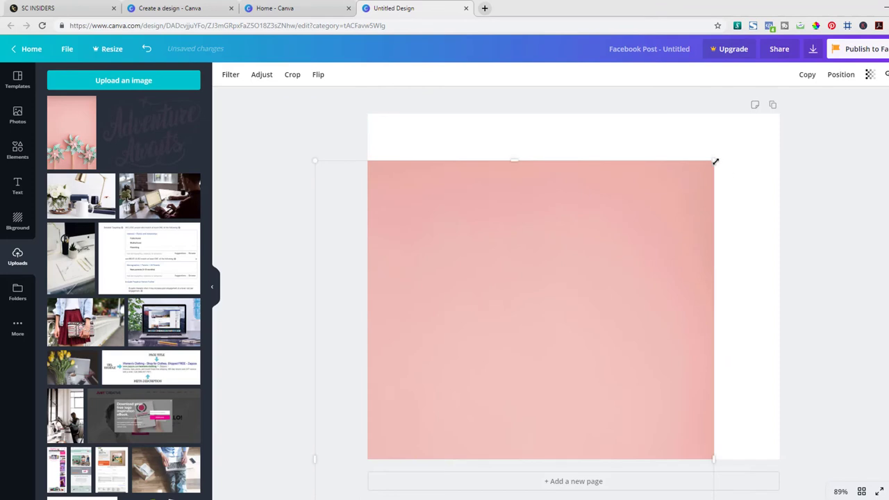
pyautogui.moveTo(715, 161); pyautogui.dragTo(814, 88)
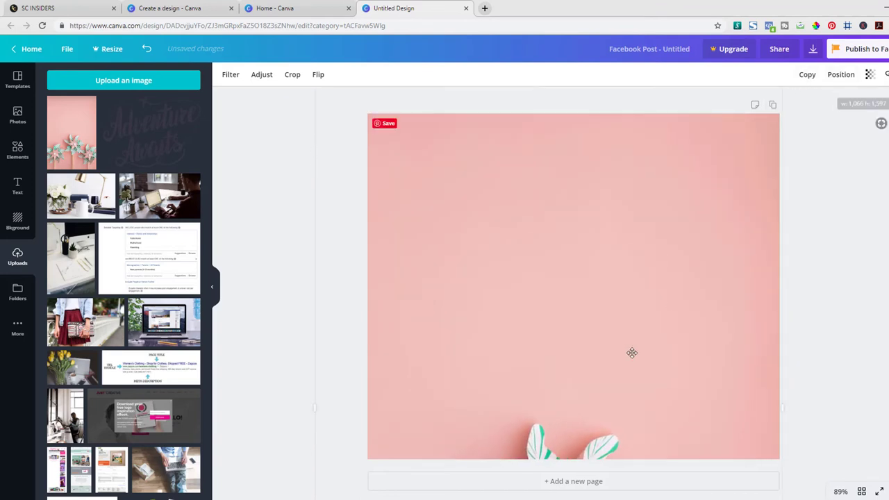
pyautogui.moveTo(611, 405); pyautogui.dragTo(625, 199)
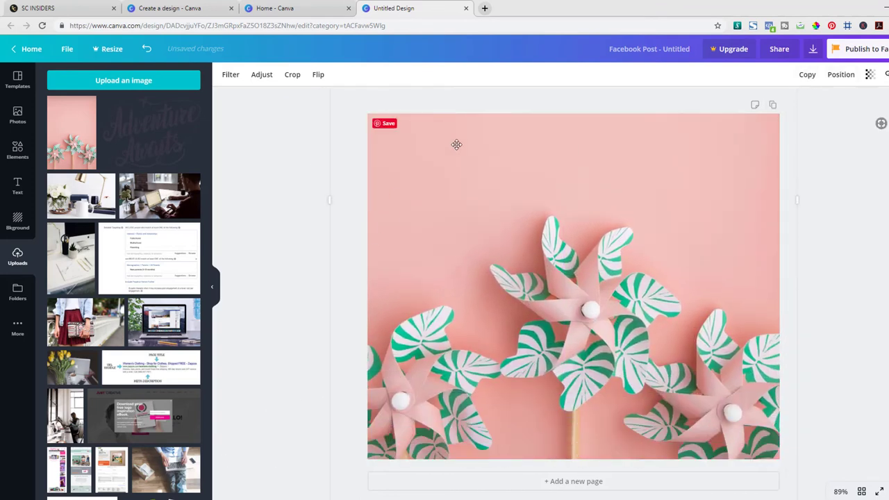
pyautogui.moveTo(456, 145); pyautogui.dragTo(458, 240)
pyautogui.moveTo(323, 122); pyautogui.dragTo(368, 189)
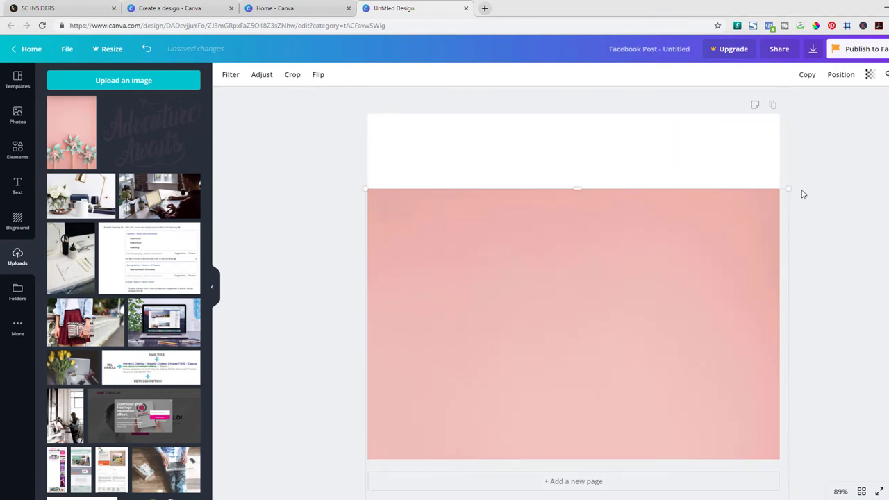
pyautogui.moveTo(786, 190); pyautogui.dragTo(781, 197)
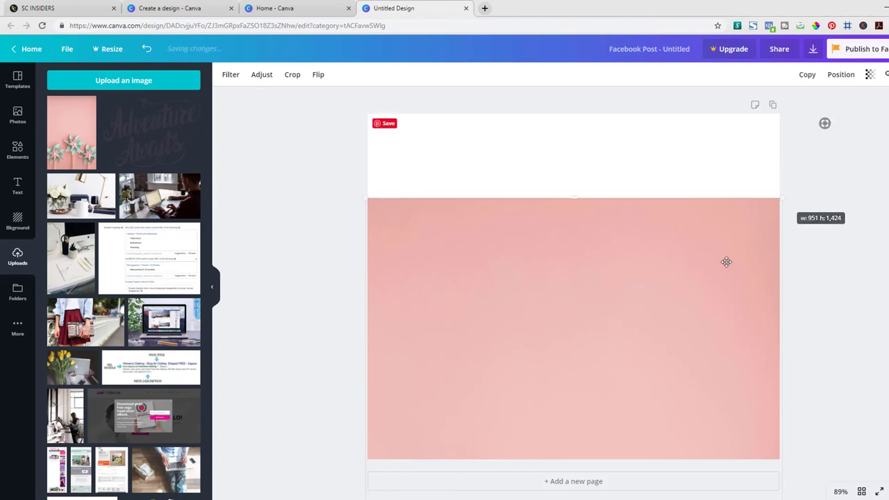
pyautogui.moveTo(727, 260); pyautogui.dragTo(590, 281)
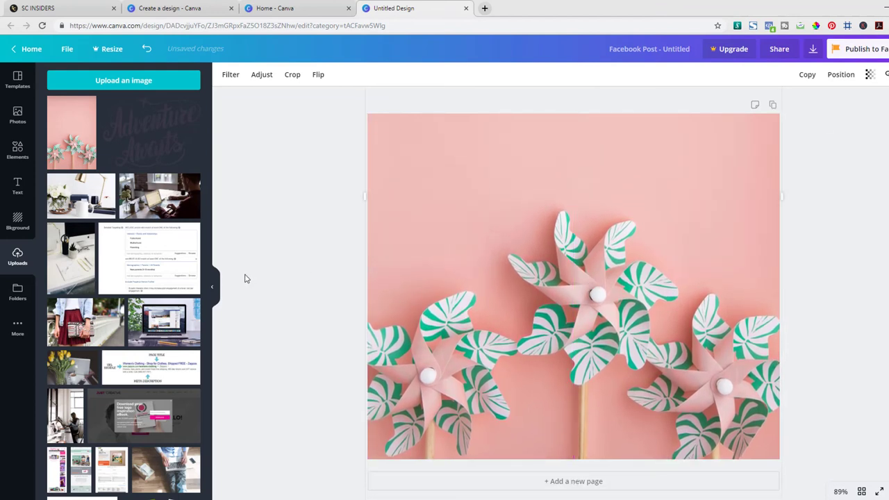
# Drop the IT'S TIME TO CELEBRATE text design onto the photo, shrink it and move it up
pyautogui.click(290, 247)
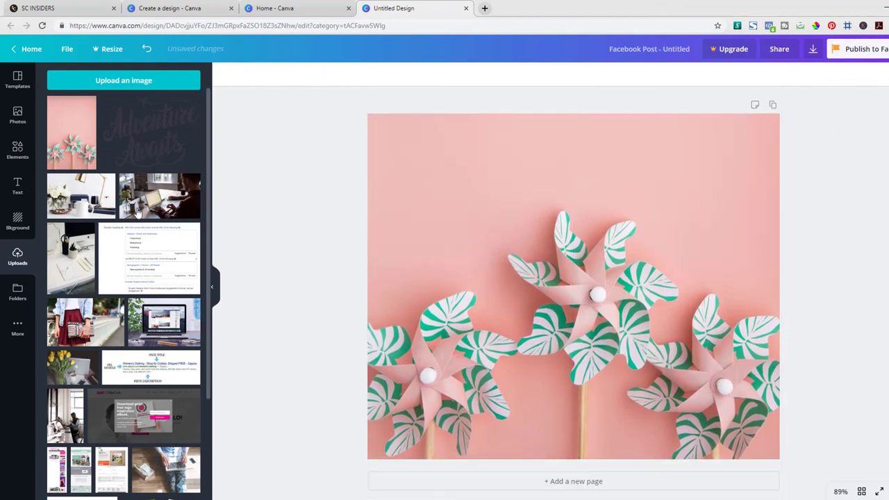
pyautogui.click(18, 194)
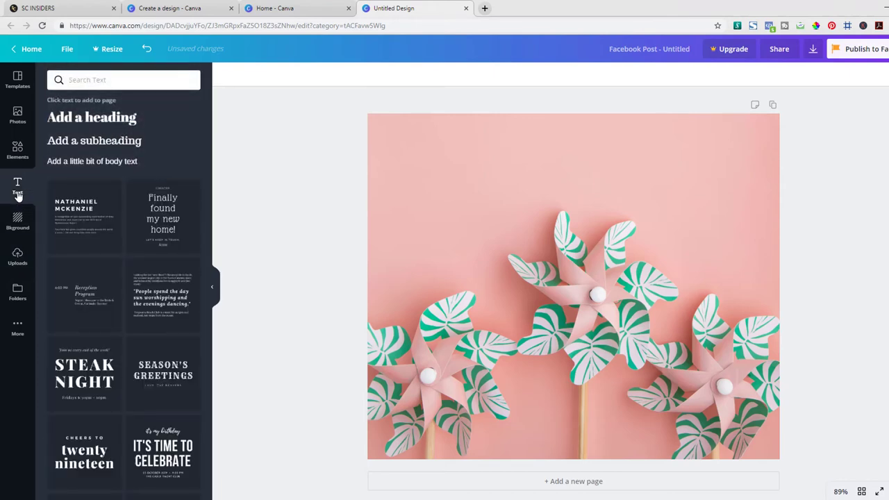
pyautogui.scroll(-3, 132, 313)
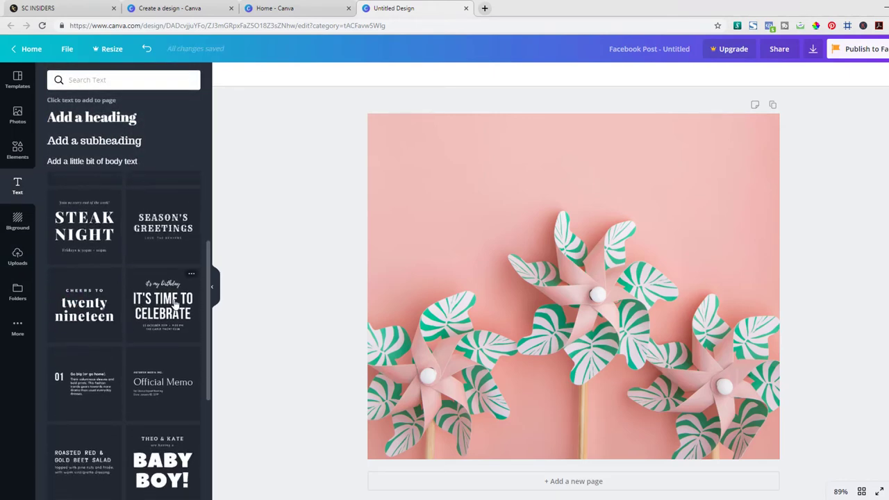
pyautogui.moveTo(165, 309); pyautogui.dragTo(488, 200)
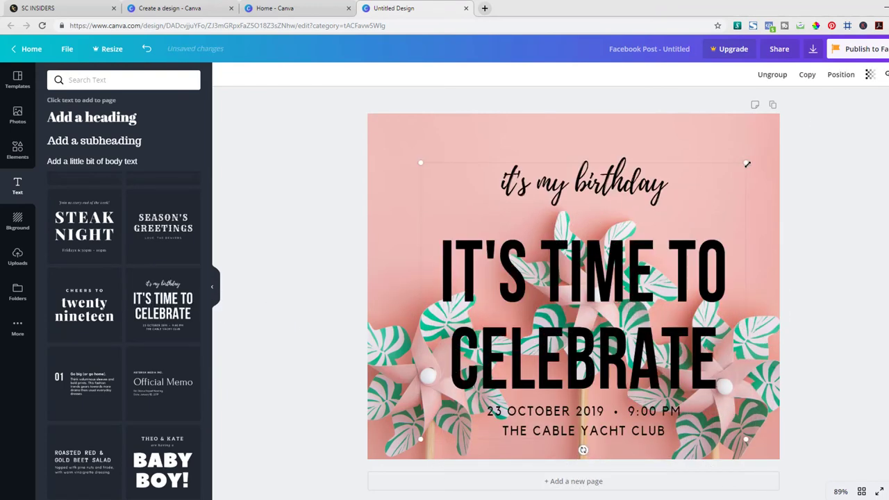
pyautogui.moveTo(746, 164); pyautogui.dragTo(662, 301)
pyautogui.moveTo(552, 315); pyautogui.dragTo(600, 185)
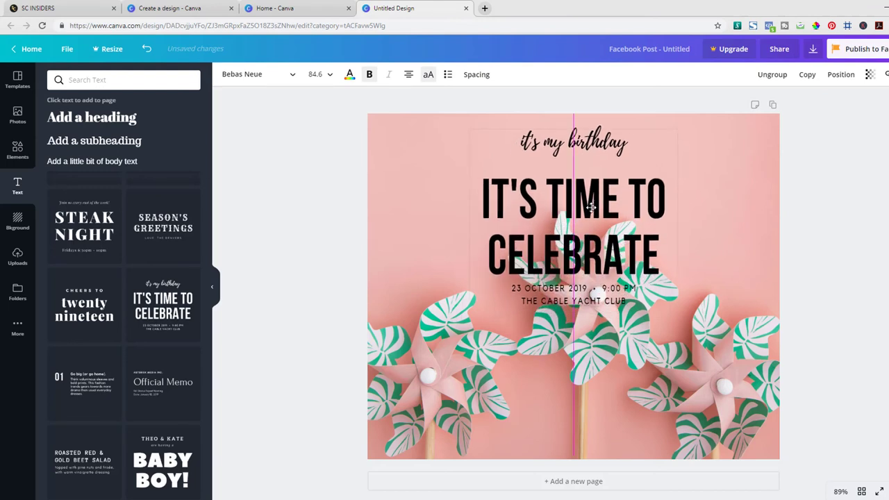
pyautogui.click(837, 241)
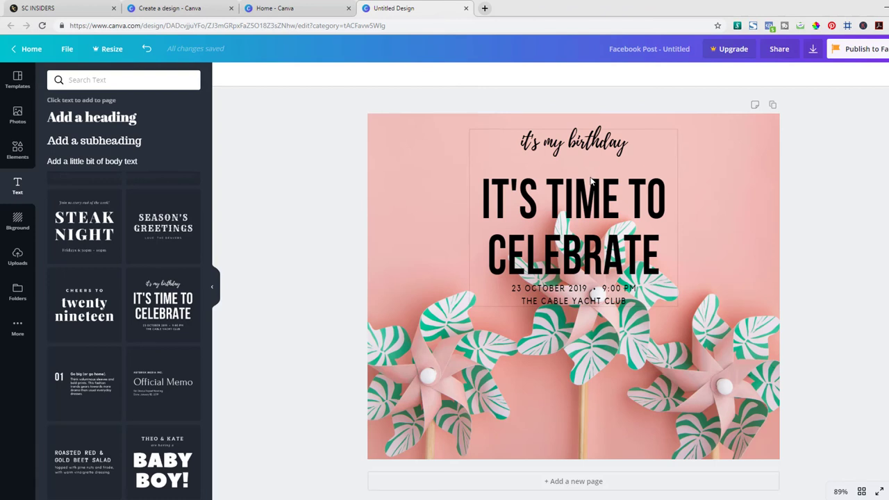
# Replace the 'it's my birthday' line with 'thanks for subscribing!'
pyautogui.click(568, 148)
pyautogui.click(570, 144)
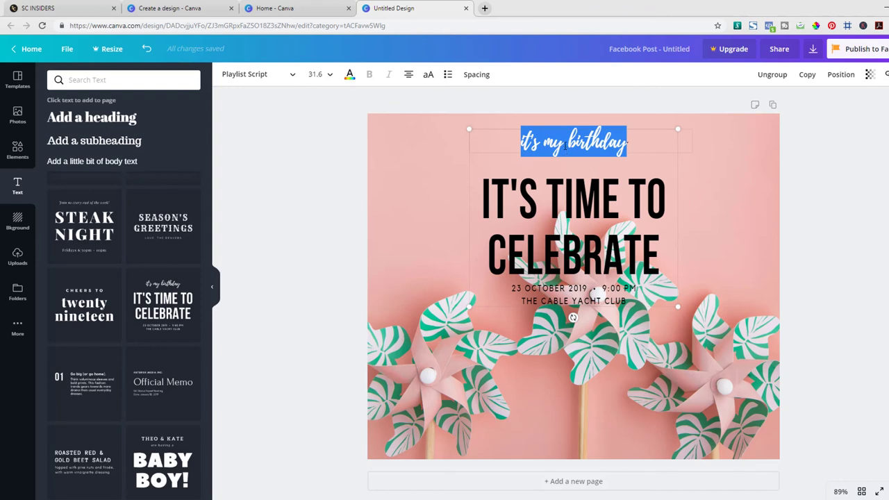
pyautogui.write('thanks for ')
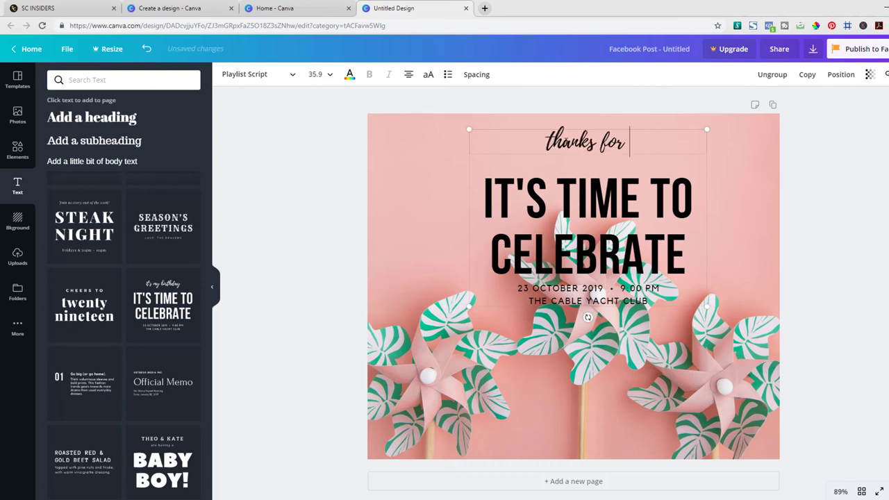
pyautogui.write('subscribing')
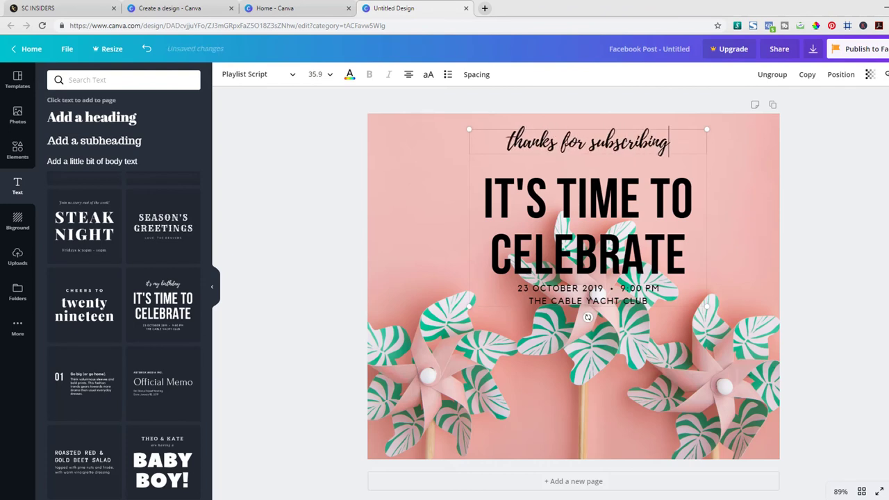
pyautogui.write('!')
pyautogui.click(847, 190)
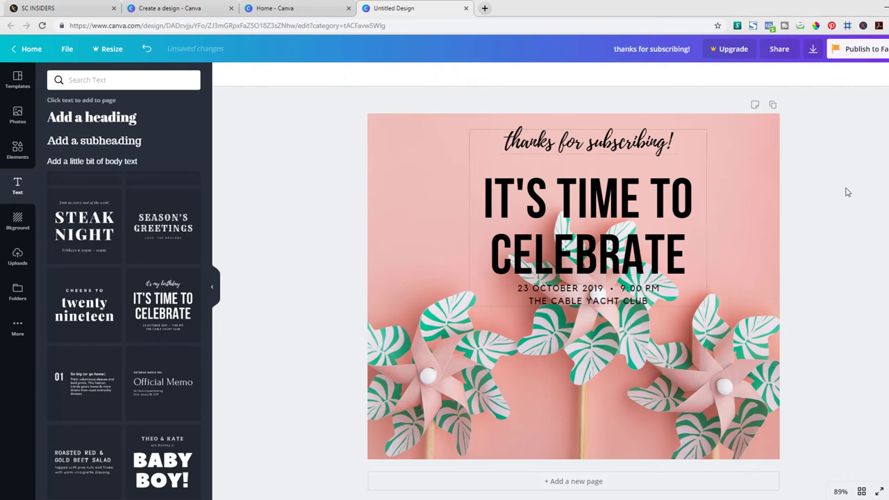
# Colour the 'thanks for subscribing!' heading purple
pyautogui.click(588, 142)
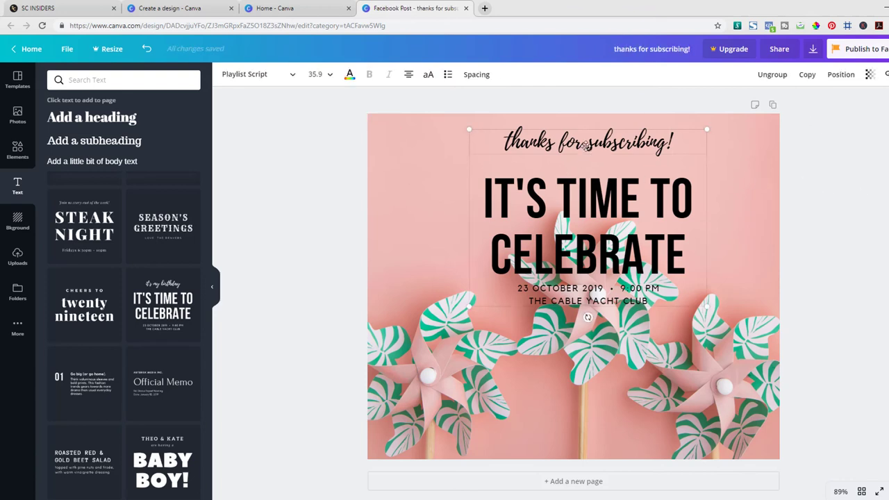
pyautogui.hotkey('ctrl', 'a')
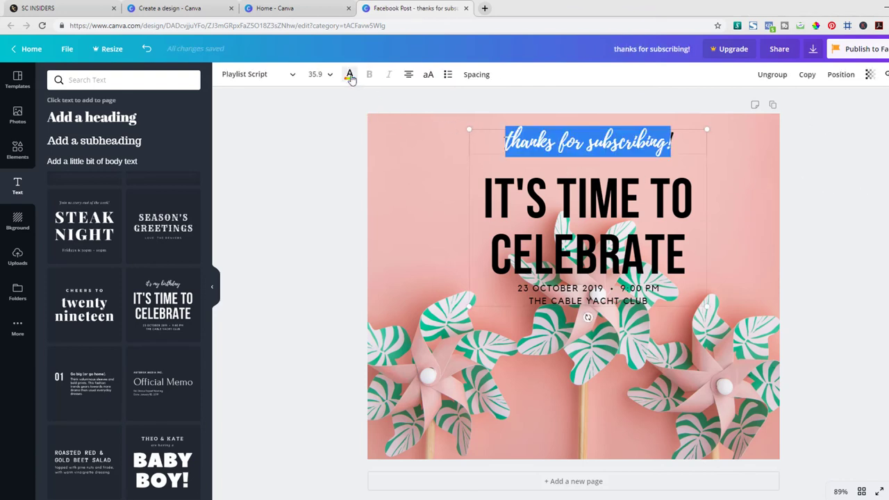
pyautogui.click(350, 75)
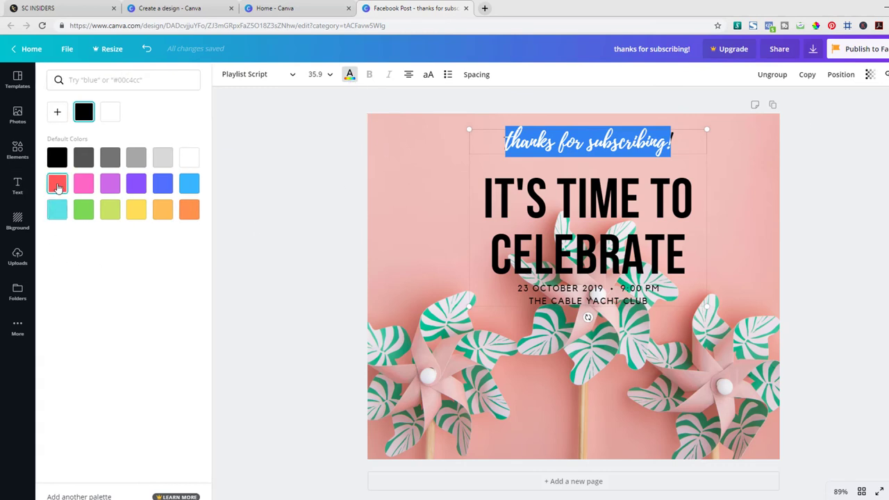
pyautogui.click(59, 184)
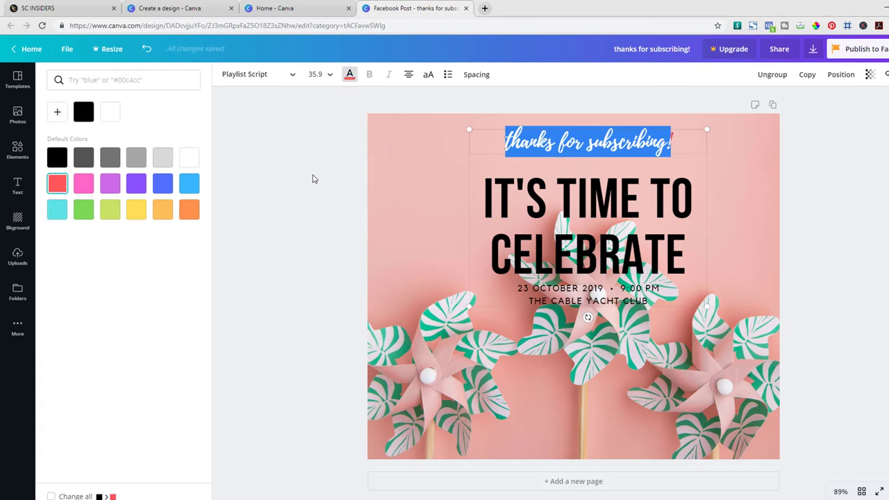
pyautogui.click(136, 189)
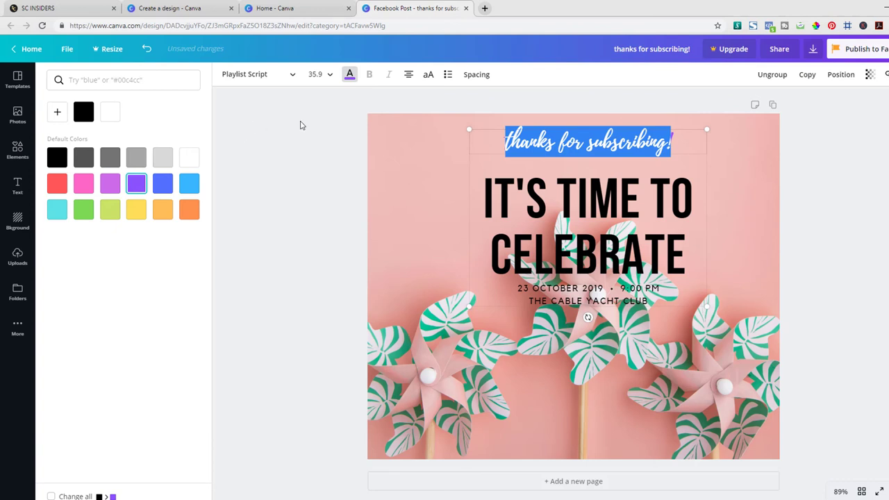
pyautogui.click(306, 126)
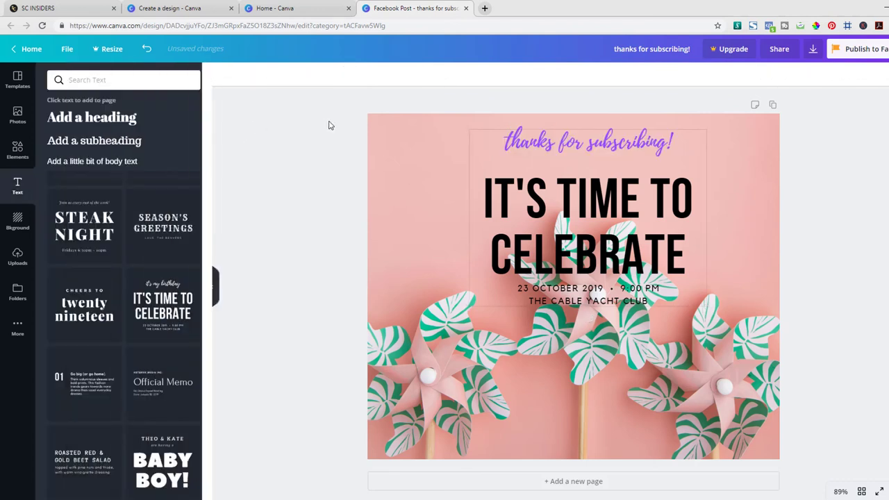
# Check the heading's font list but keep the current font
pyautogui.doubleClick(620, 139)
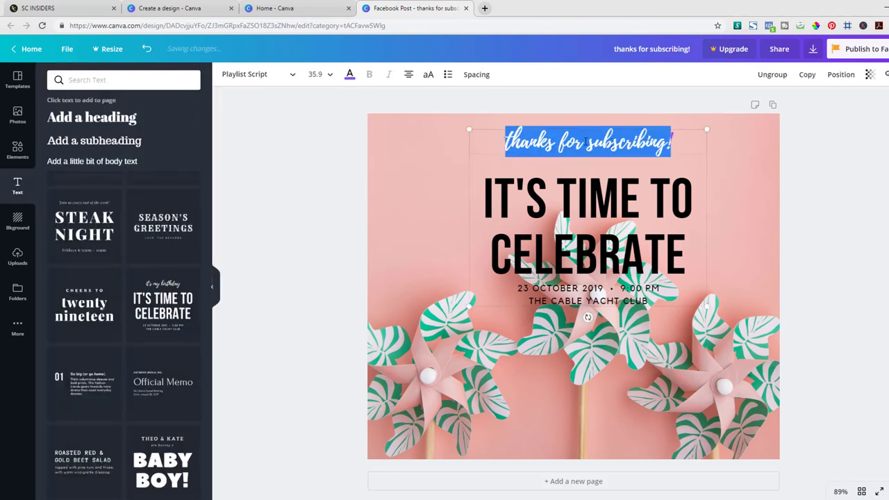
pyautogui.click(286, 75)
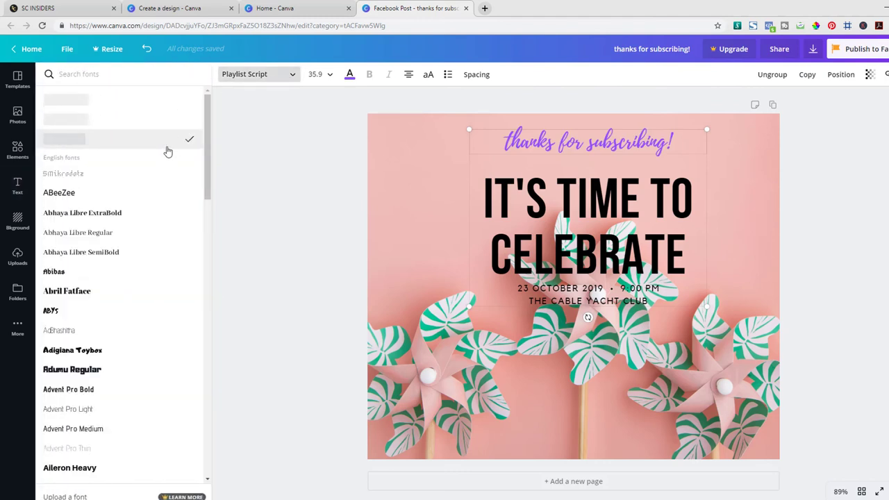
pyautogui.click(334, 248)
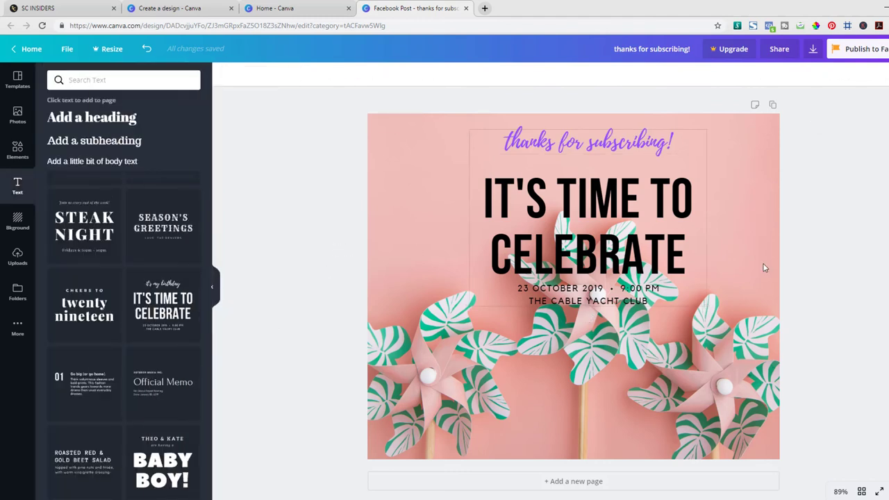